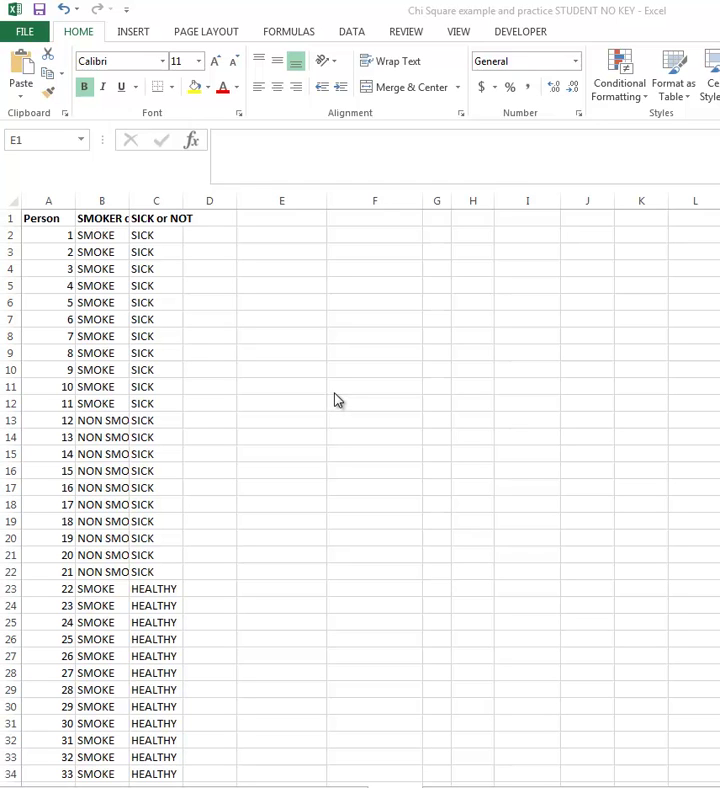
Step: With E1 selected, start a PivotTable from a range in this workbook
left_click(253, 224)
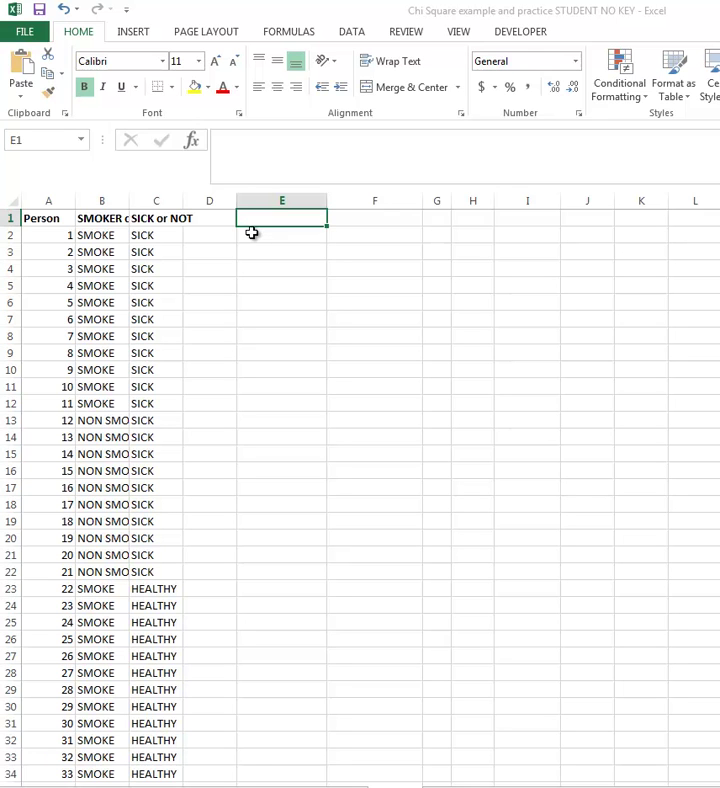
left_click(150, 33)
left_click(42, 75)
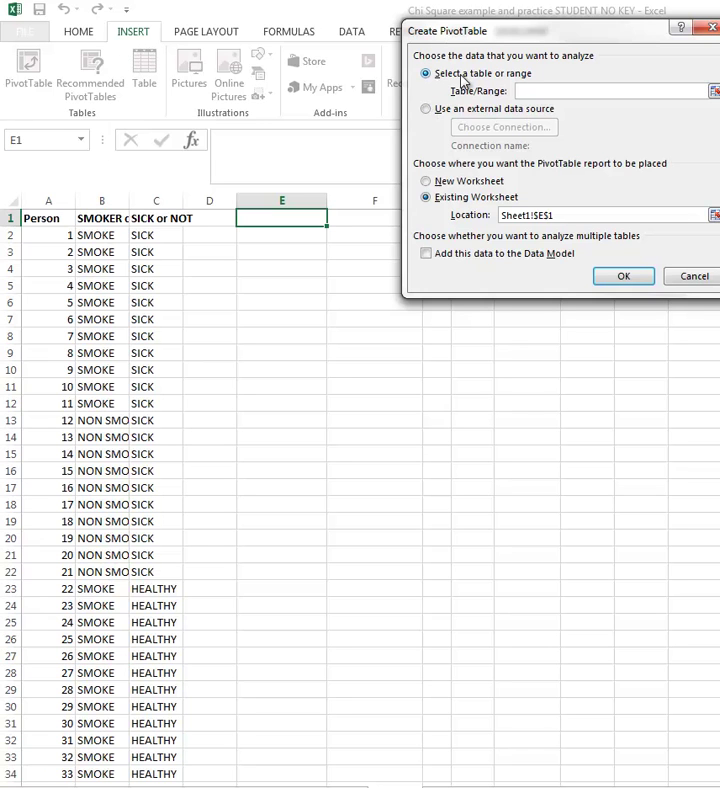
left_click(458, 75)
left_click(58, 221)
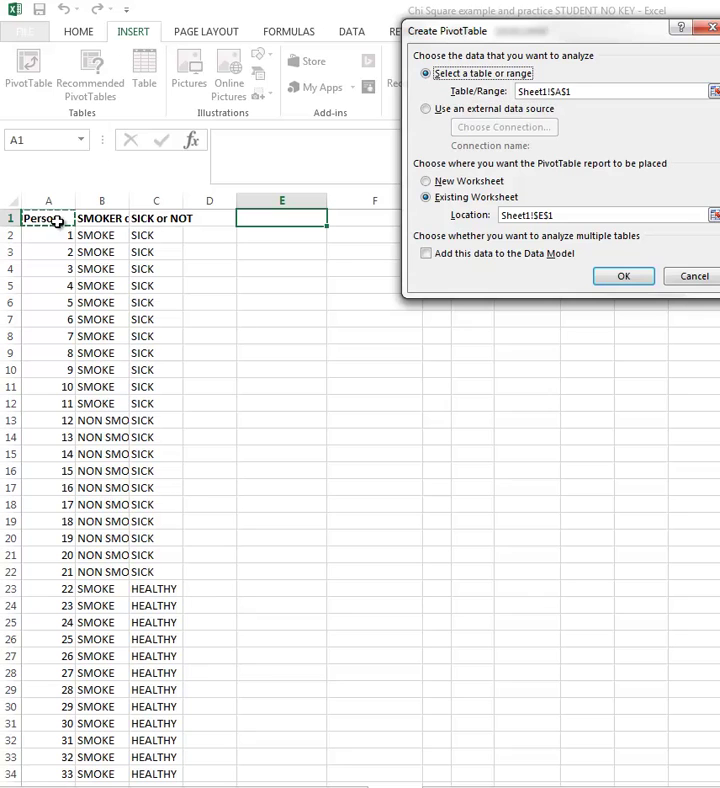
key("alt+u")
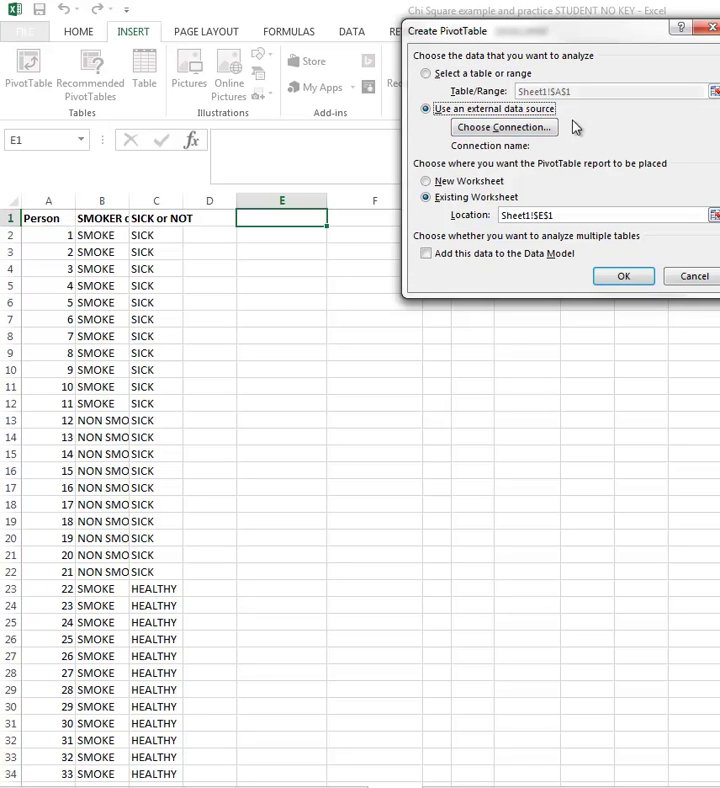
left_click(472, 74)
Step: Set the PivotTable source to A1:C122, place it at E1 on this sheet, and create it
key("BackSpace")
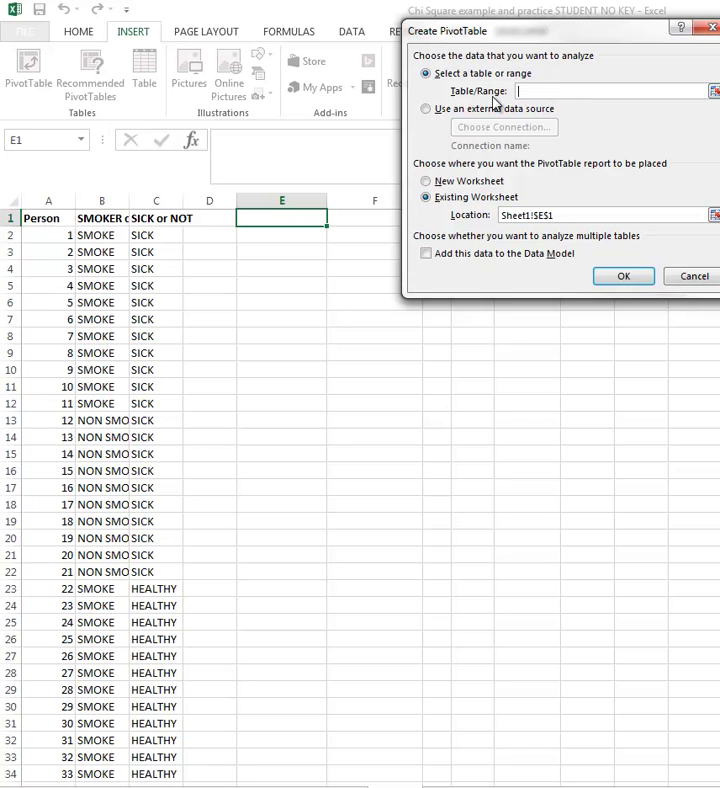
left_click(55, 215)
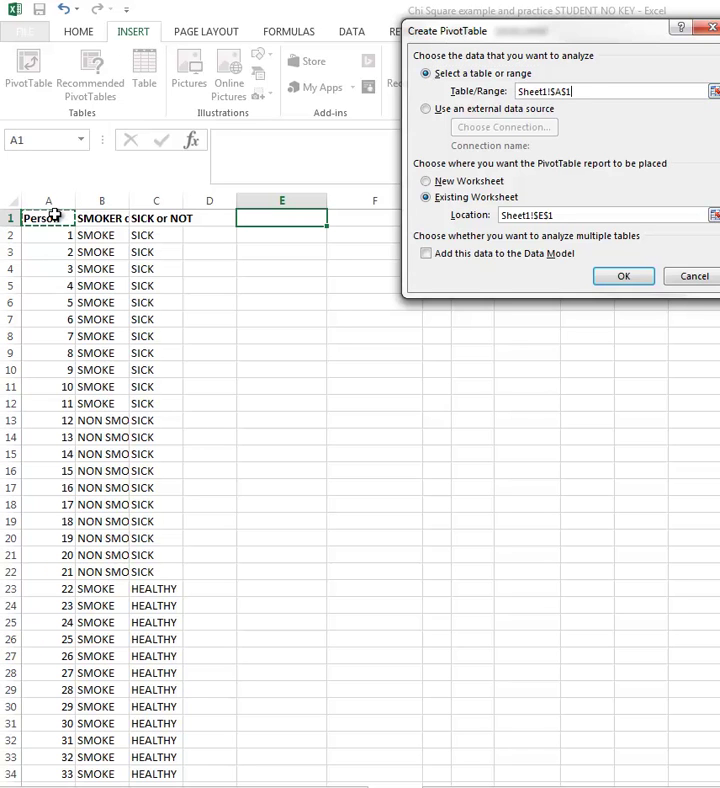
key("shift+Right")
key("shift+Right")
key("ctrl+shift+Down")
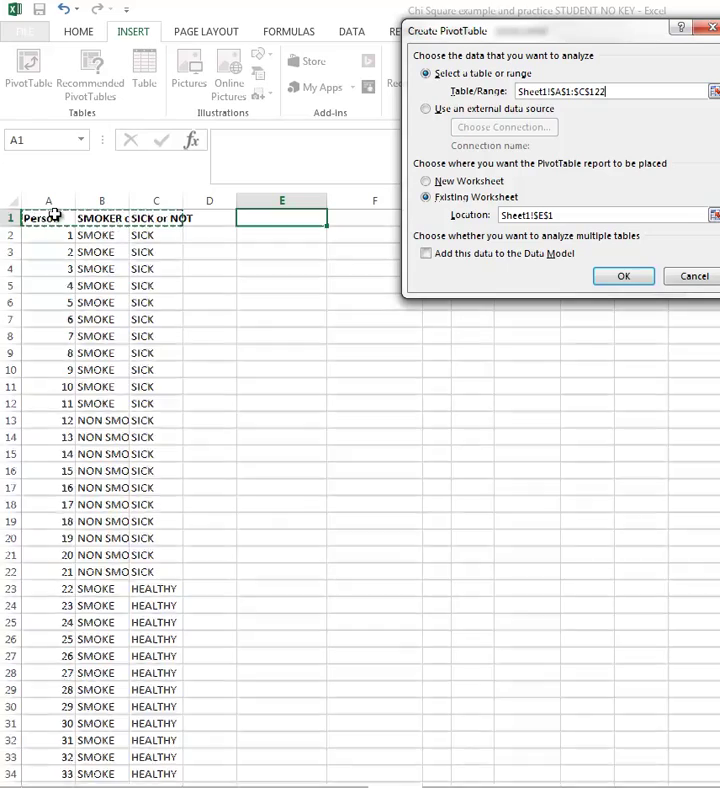
left_click(466, 198)
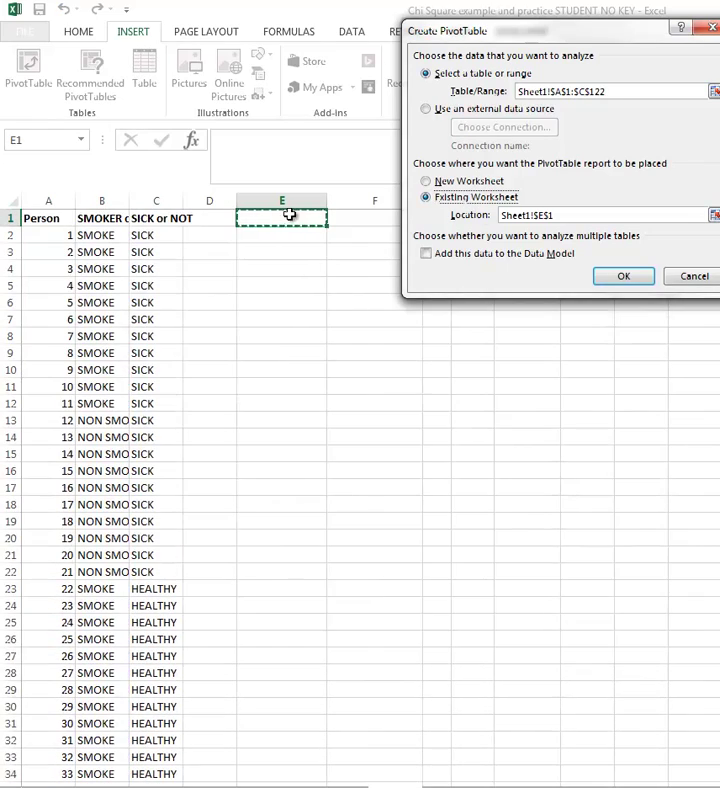
left_click(624, 279)
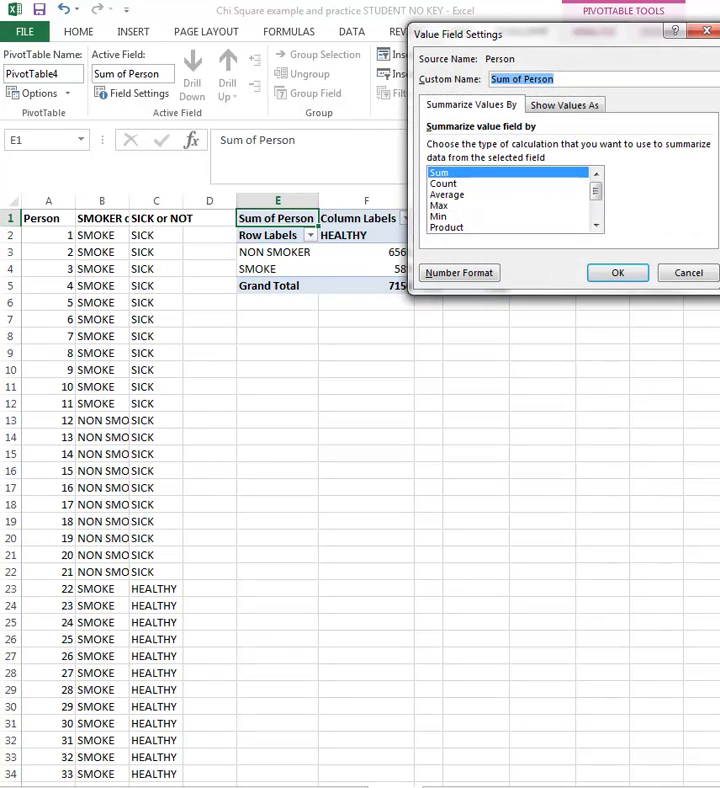
Step: Summarise Person as Count, showing 81, 10, 19, 11 with a 121 total
left_click(443, 184)
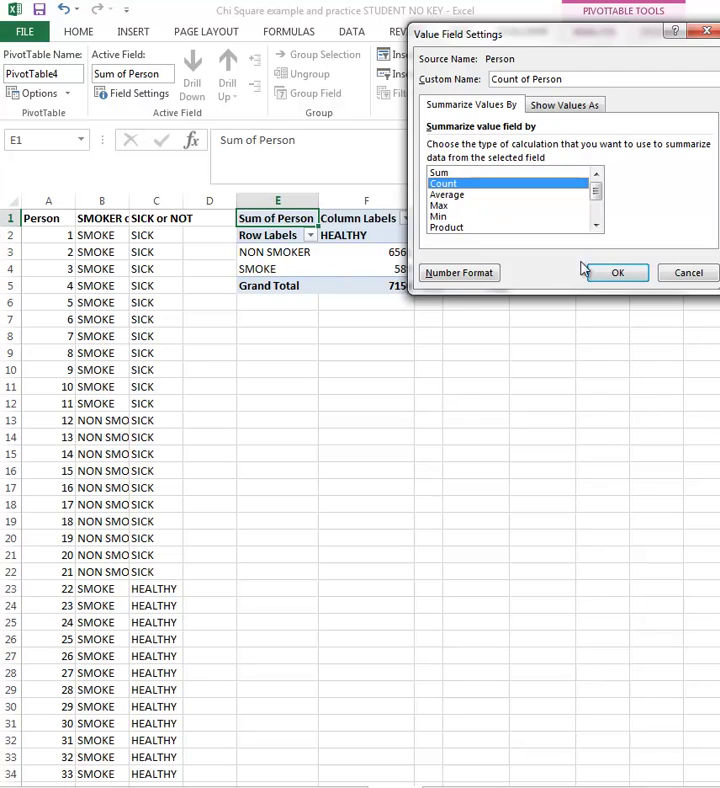
left_click(614, 275)
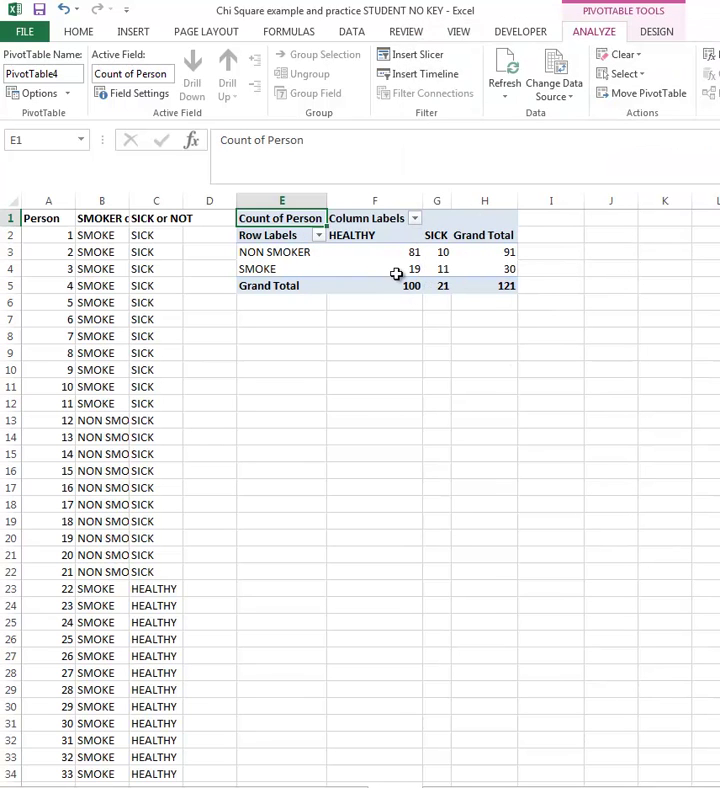
mouse_move(396, 273)
mouse_move(371, 258)
Step: Label E7 'Expected' with row labels 'non smoker' and 'smoker' beneath it
left_click(286, 322)
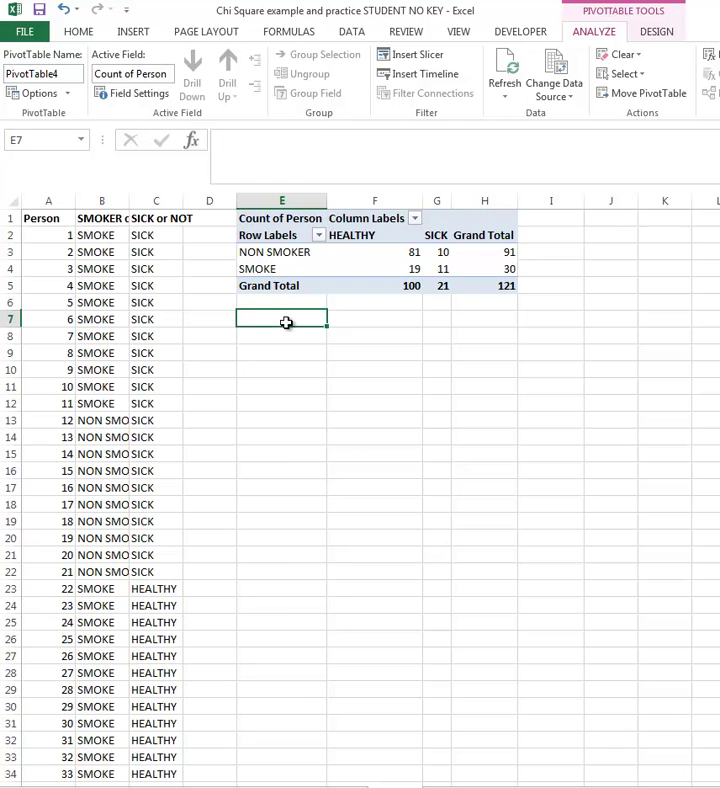
type("Expected")
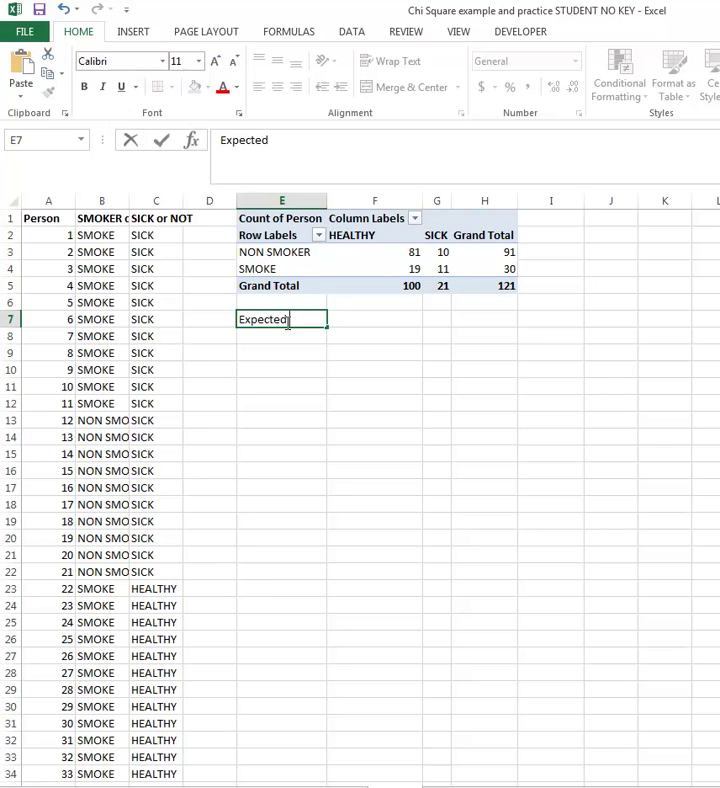
key("Return")
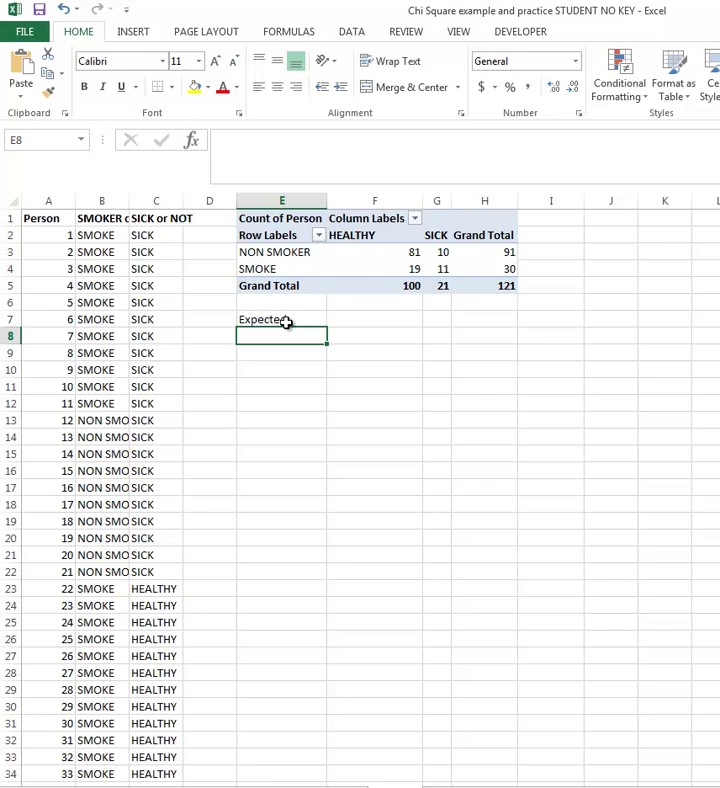
type("non smoker")
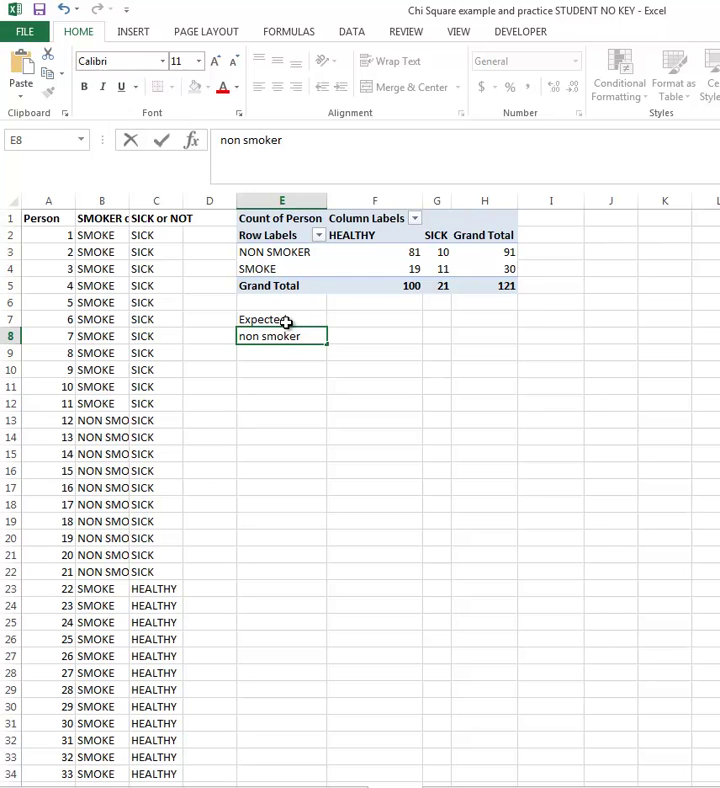
key("Return")
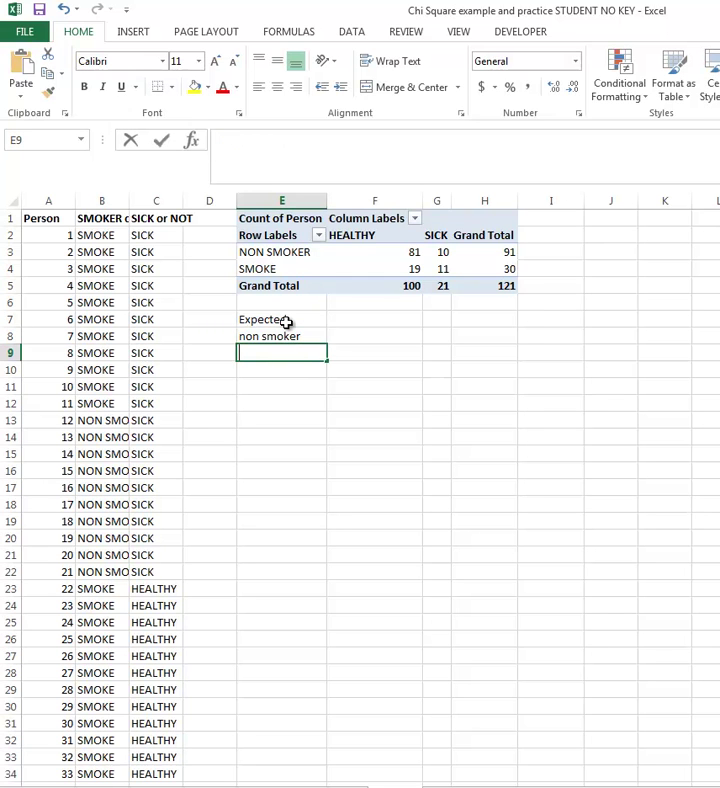
type("smoker")
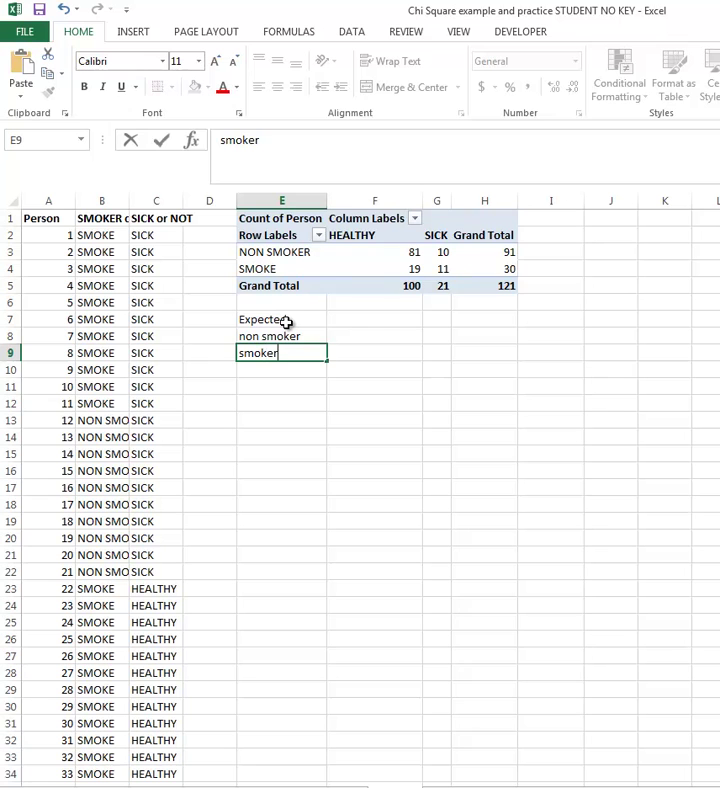
left_click(286, 322)
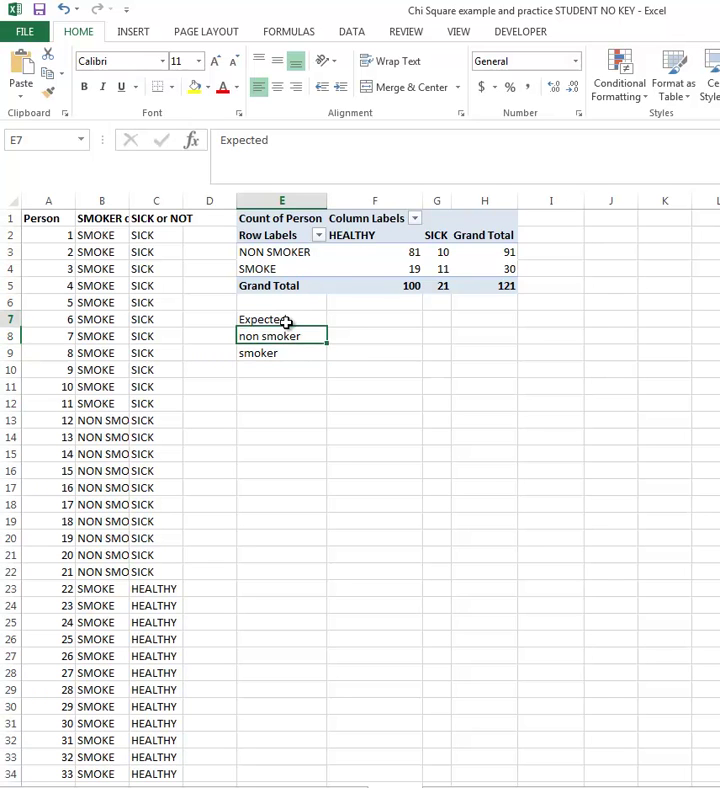
Step: Add column headers 'Healthy' and 'Sick' in F7 and G7
key("Right")
type("Healthy")
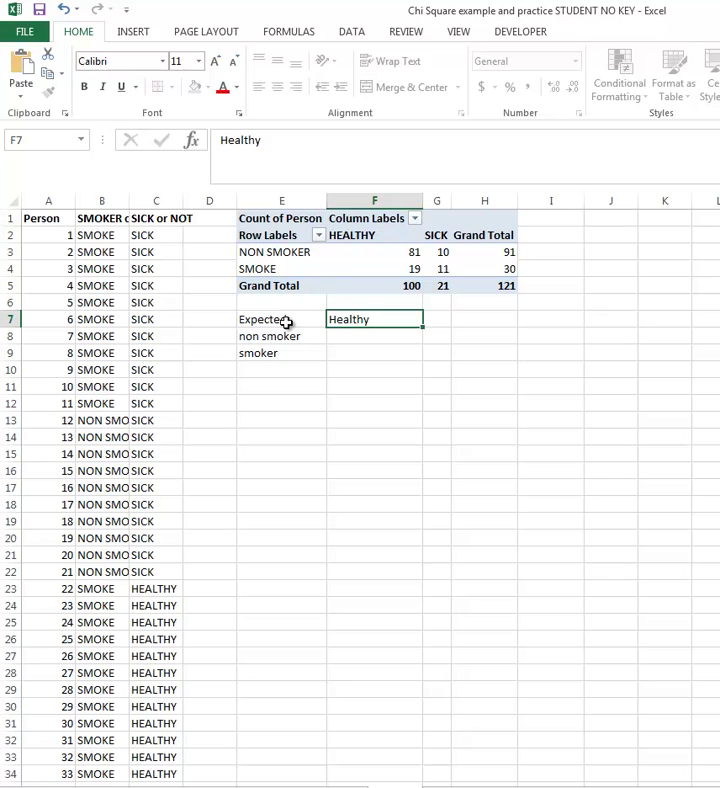
key("Right")
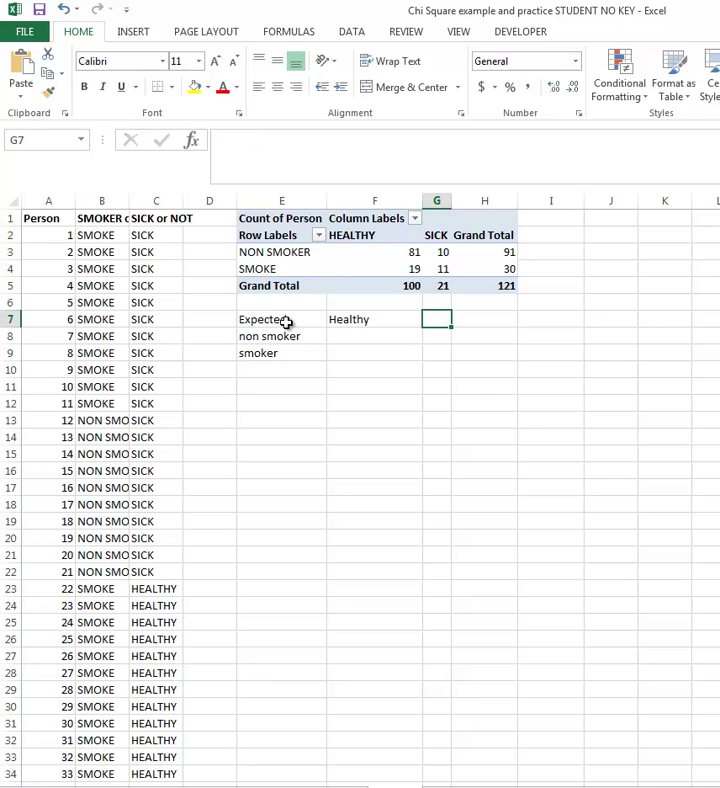
type("Sick")
key("Return")
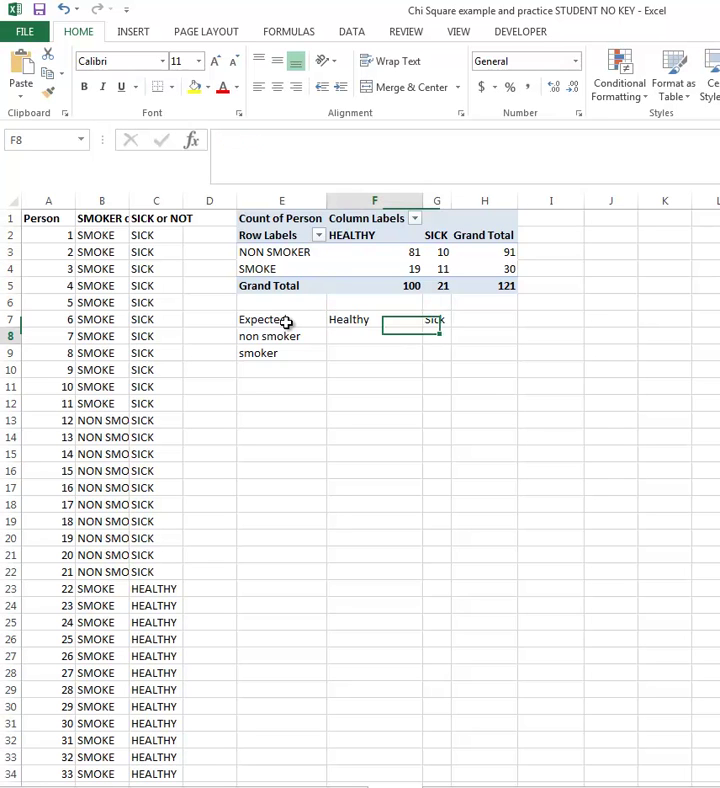
Step: Enter row totals 91 and 30 in H8 and H9
key("Down")
key("Right")
key("Up")
key("Right")
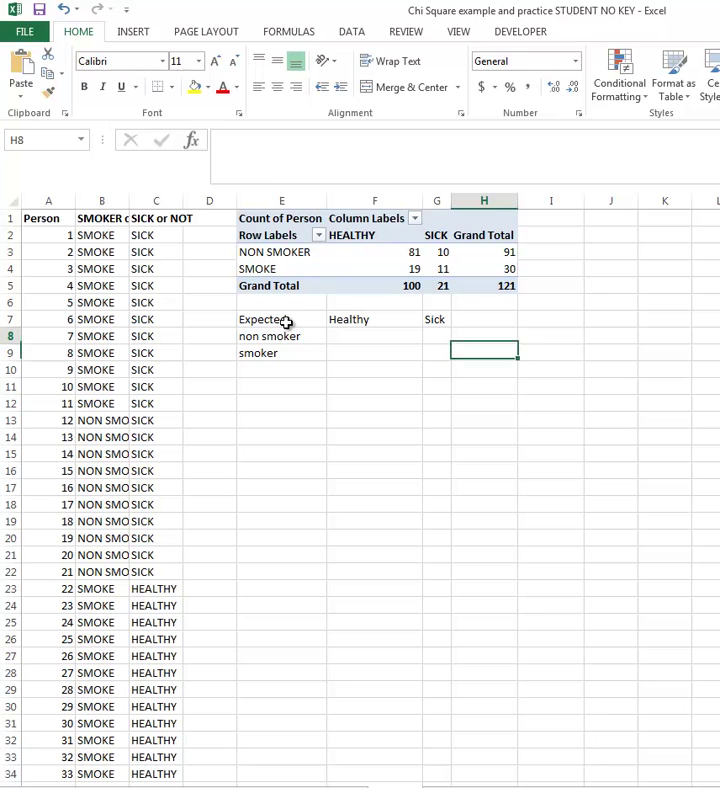
type("91")
key("Return")
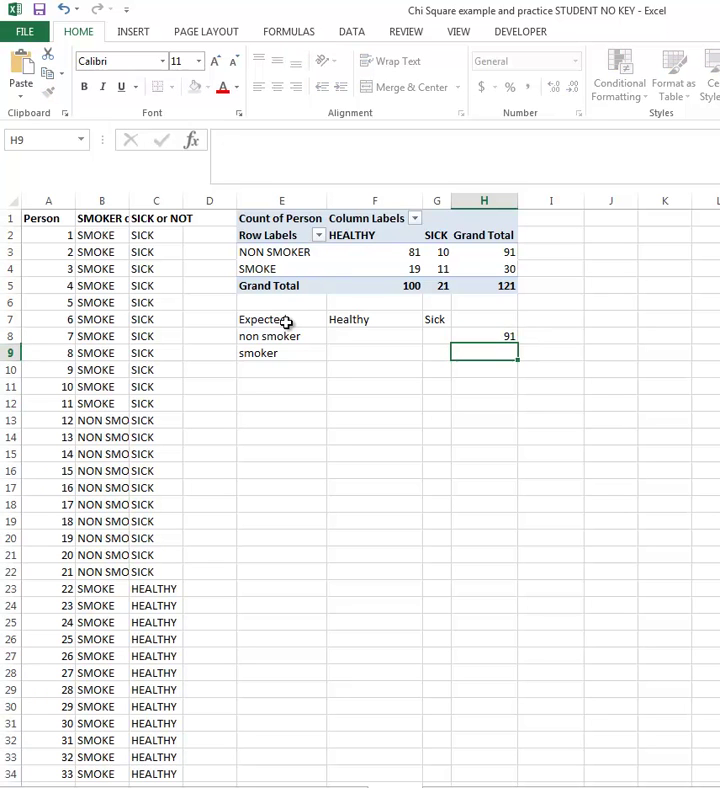
type("30")
key("Return")
Step: Enter column totals 100 in F10 and 21 in G10
key("Left")
key("Left")
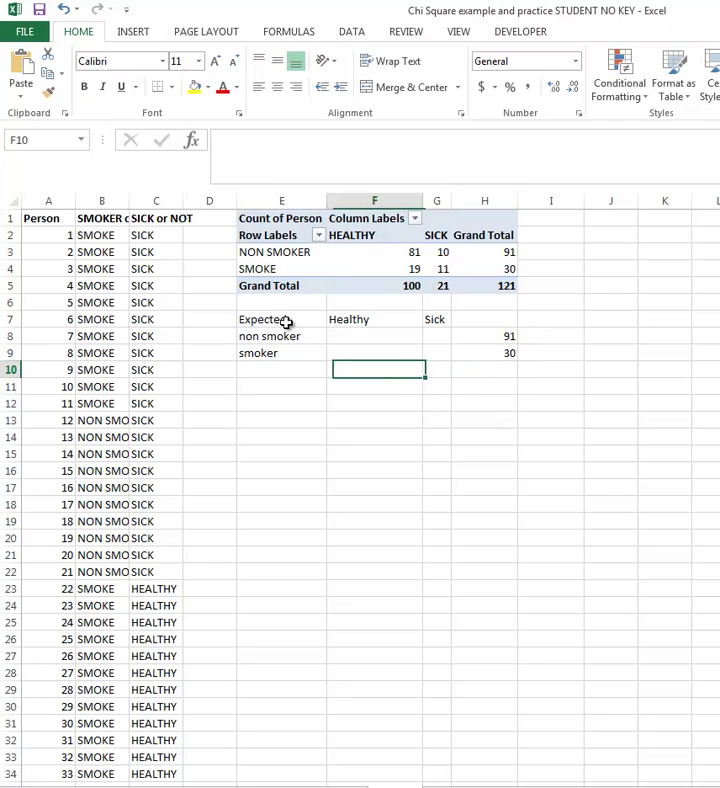
key("Left")
key("Right")
type("19")
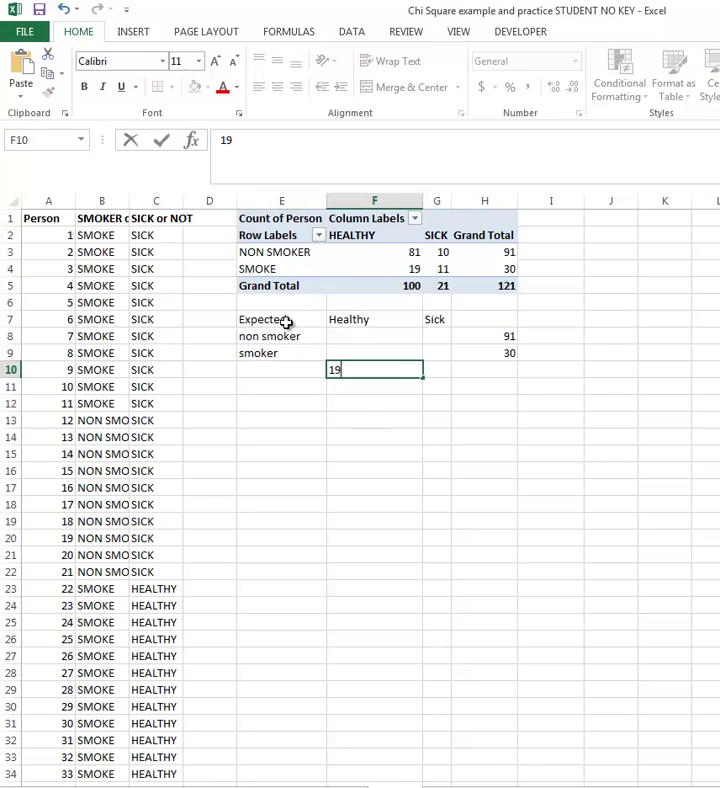
key("Tab")
key("Left")
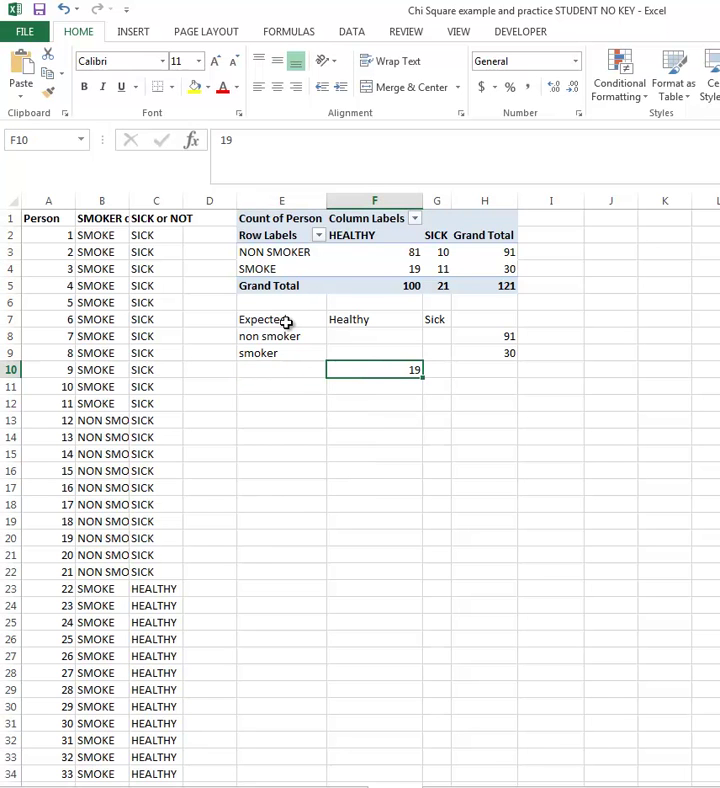
key("F2")
key("BackSpace")
key("BackSpace")
type("100")
key("Tab")
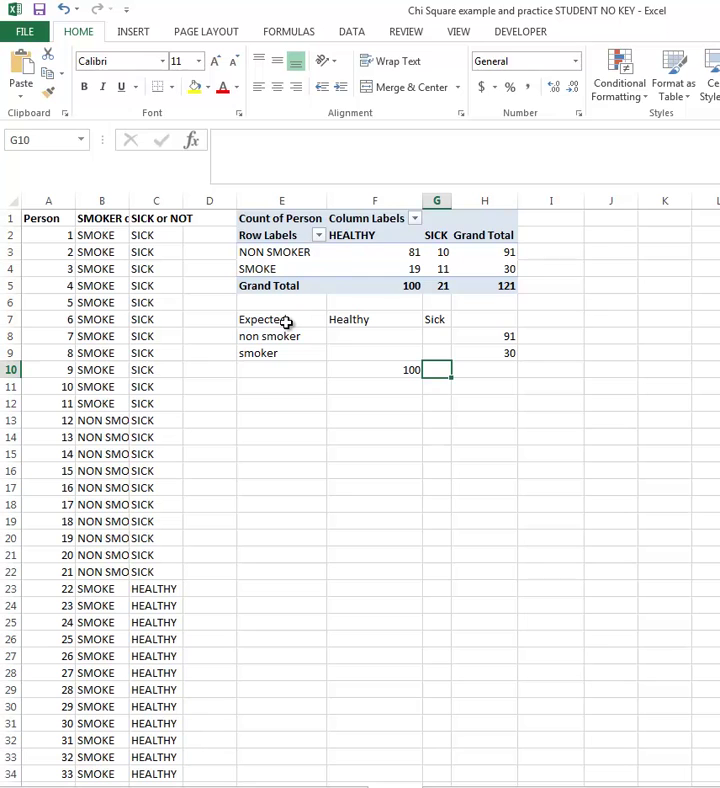
type("12")
key("BackSpace")
key("BackSpace")
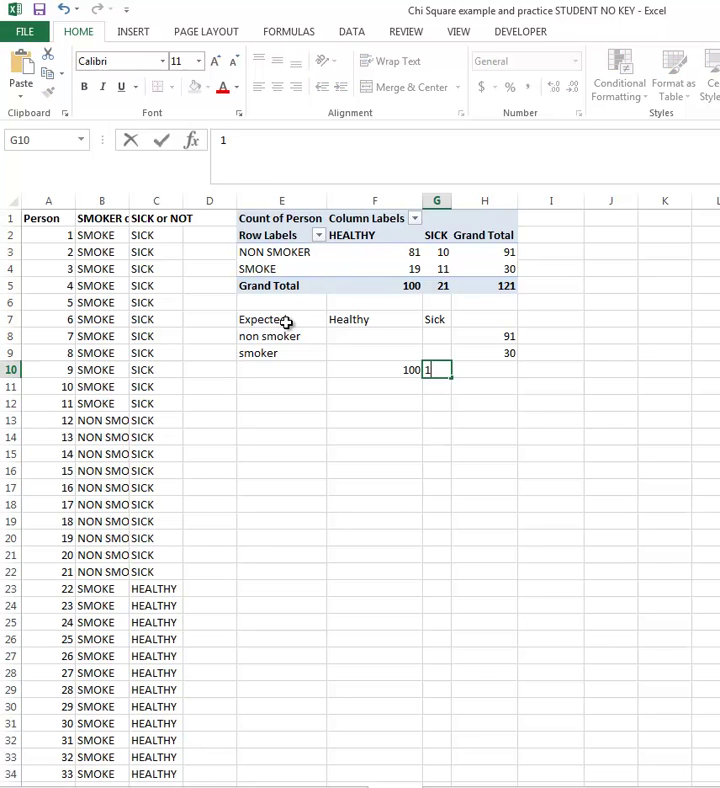
type("21")
key("Tab")
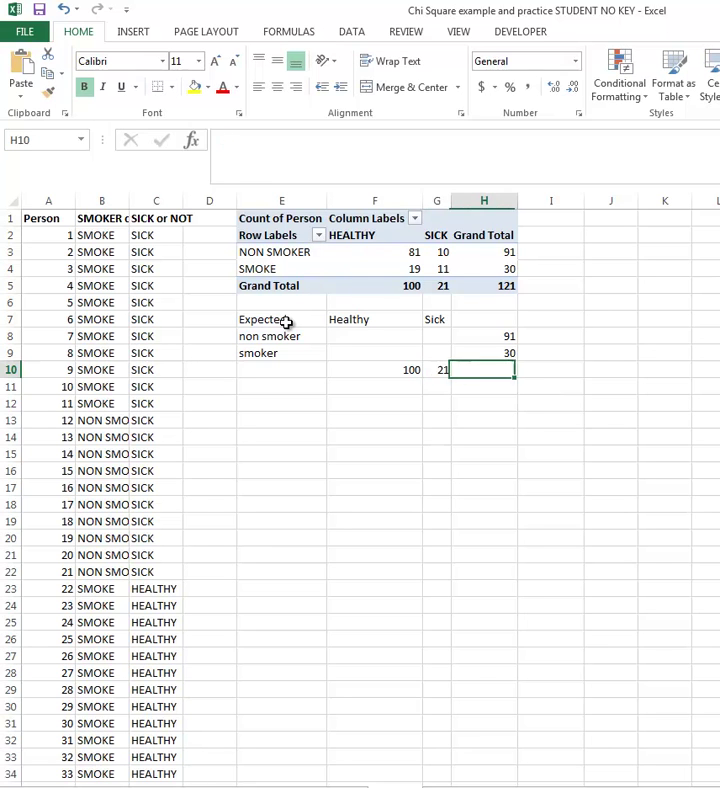
Step: Enter =SUM(H8:H9) in H10 for the grand total of 121
type("=")
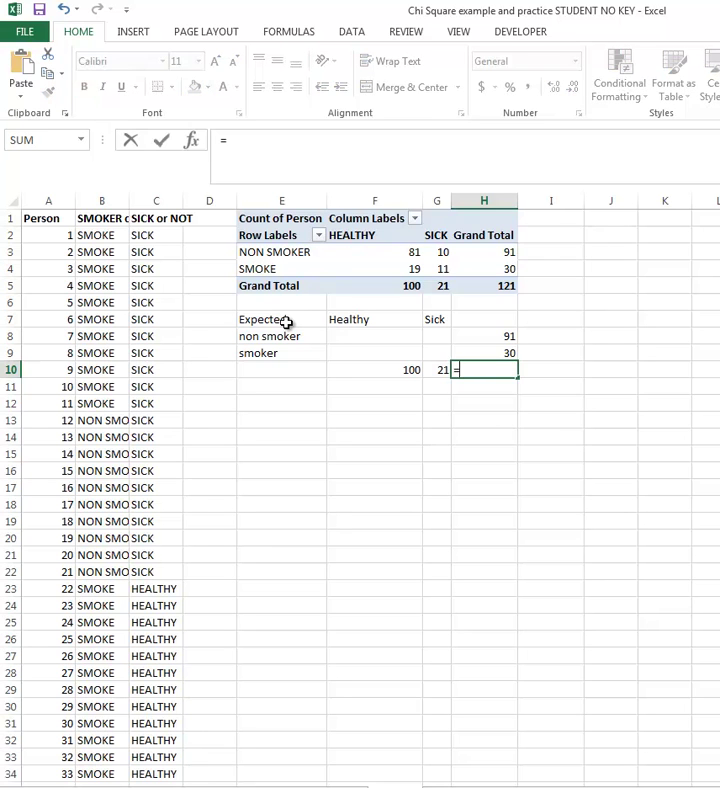
type("SUM(")
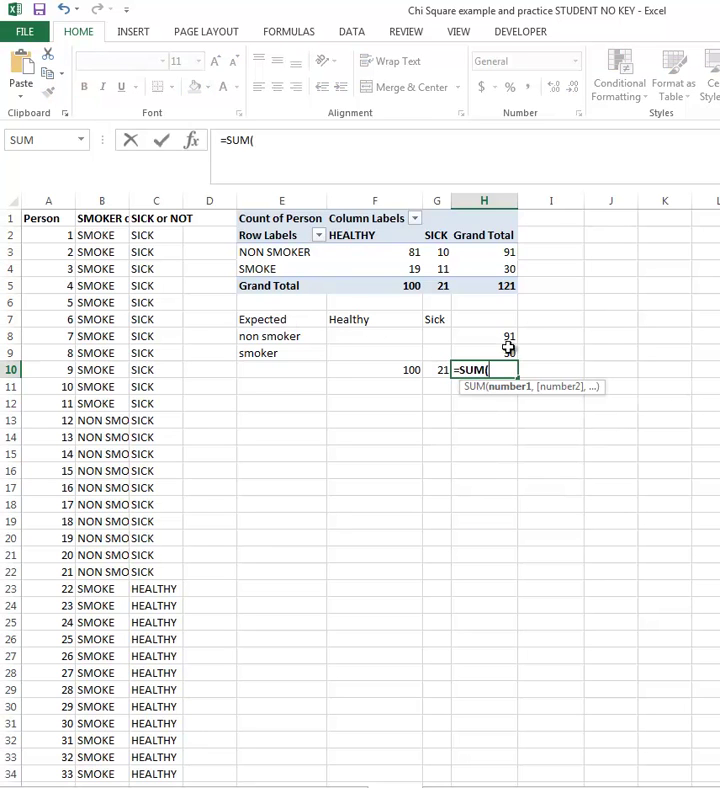
left_click_drag(494, 337, 493, 353)
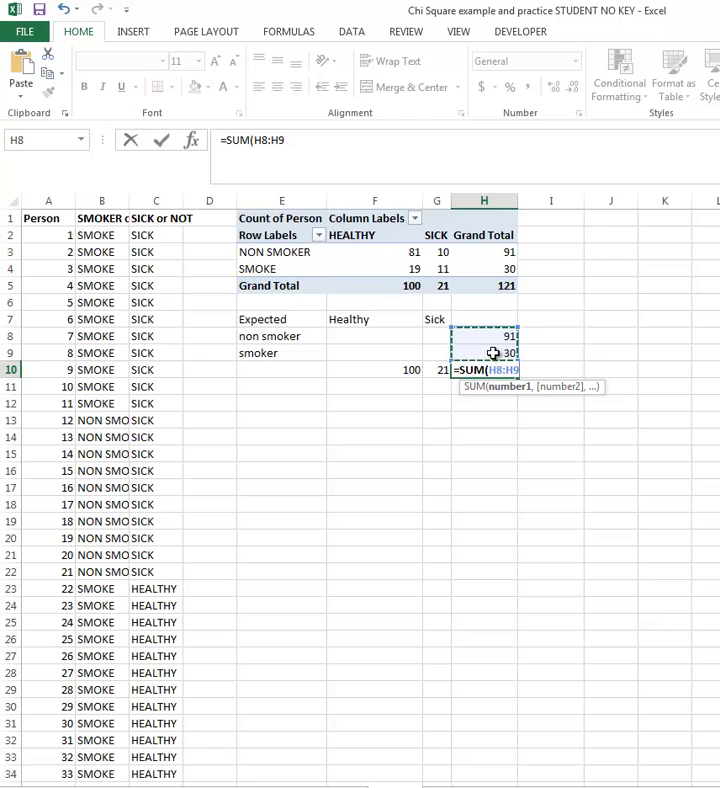
type(")")
key("Return")
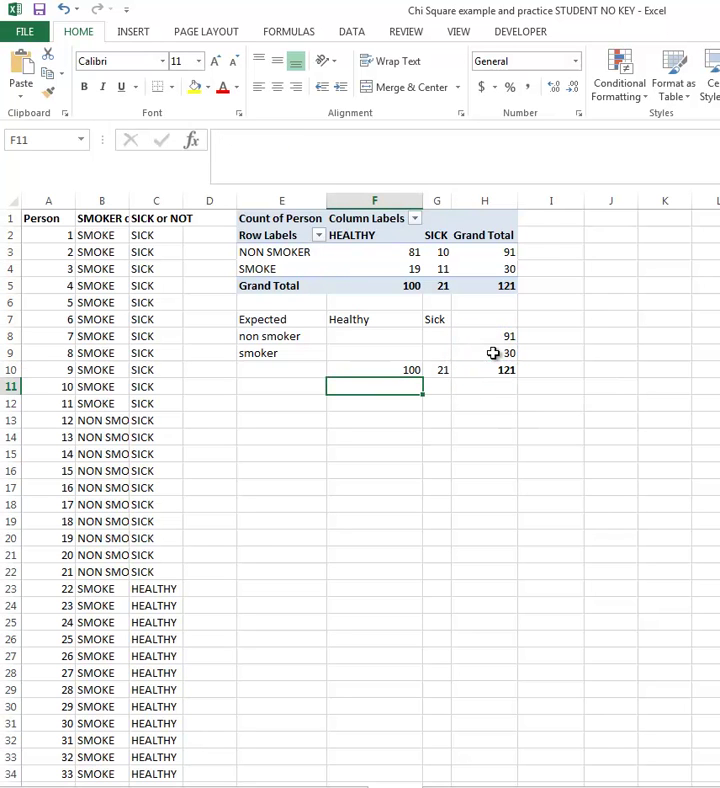
scroll(74, 445, "down", 13)
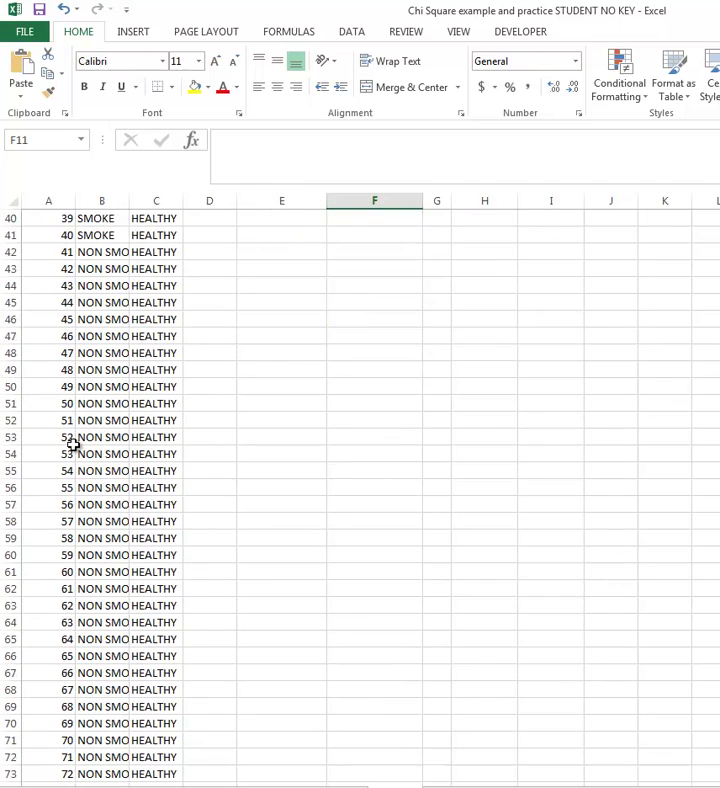
scroll(74, 445, "down", 17)
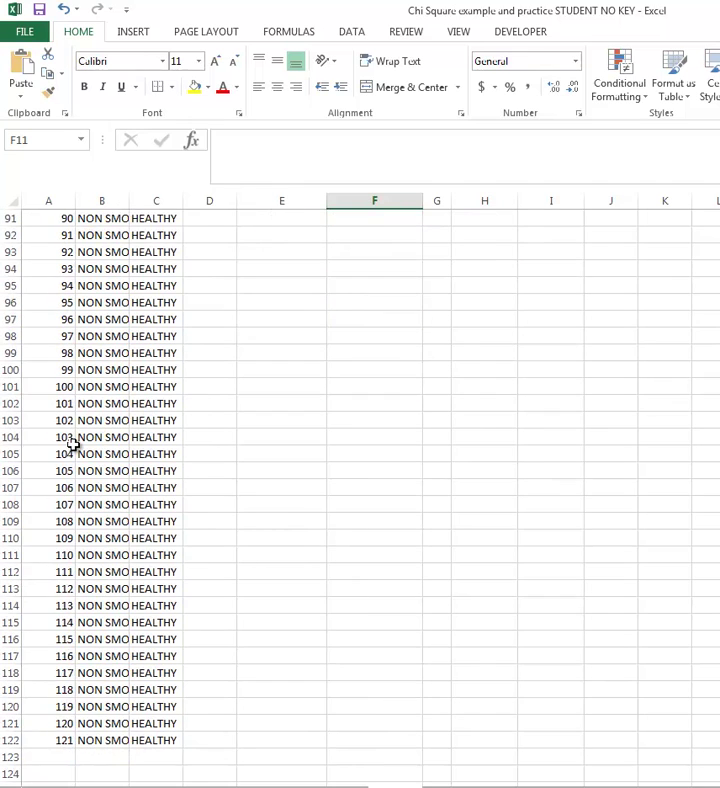
scroll(74, 445, "down", 2)
scroll(74, 445, "up", 20)
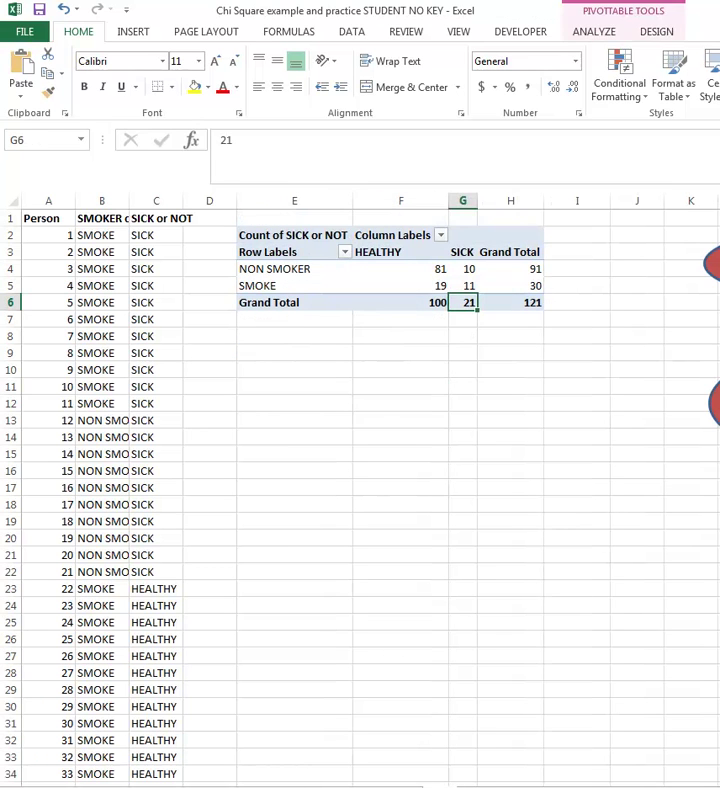
Step: Move the red expected-cell-count oval below the Expected table and enlarge it to show all text
left_click(713, 263)
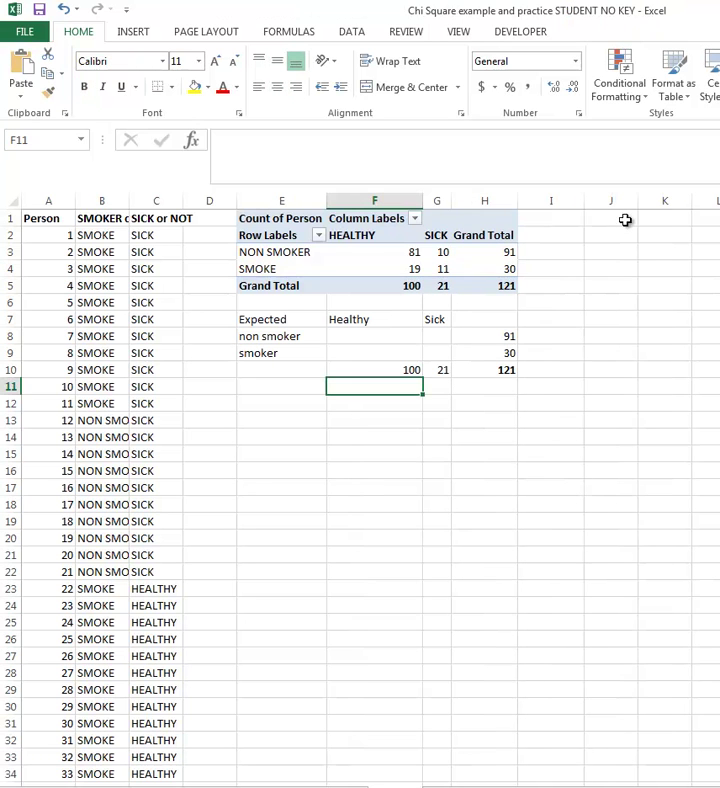
left_click(660, 268)
left_click(658, 250)
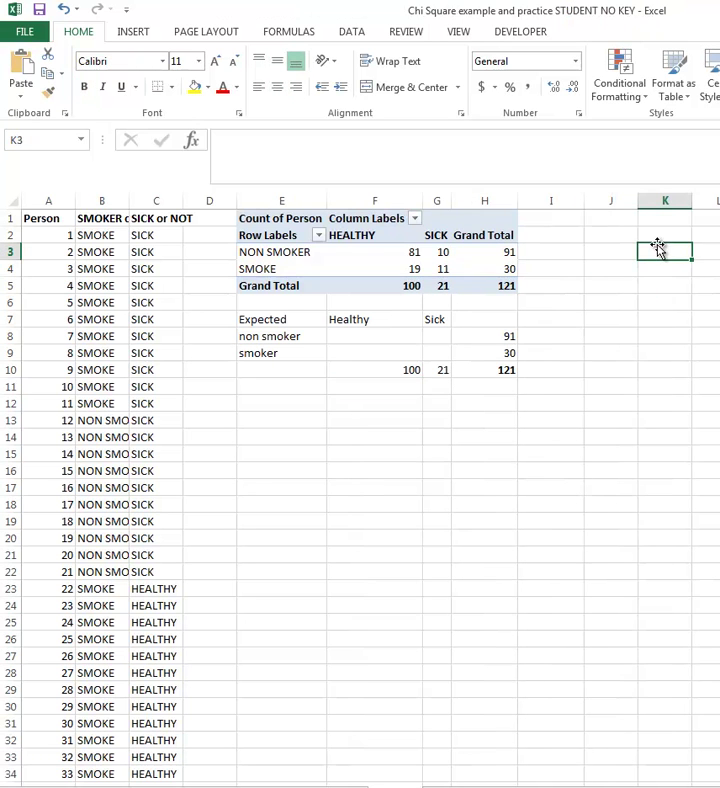
key("ctrl+v")
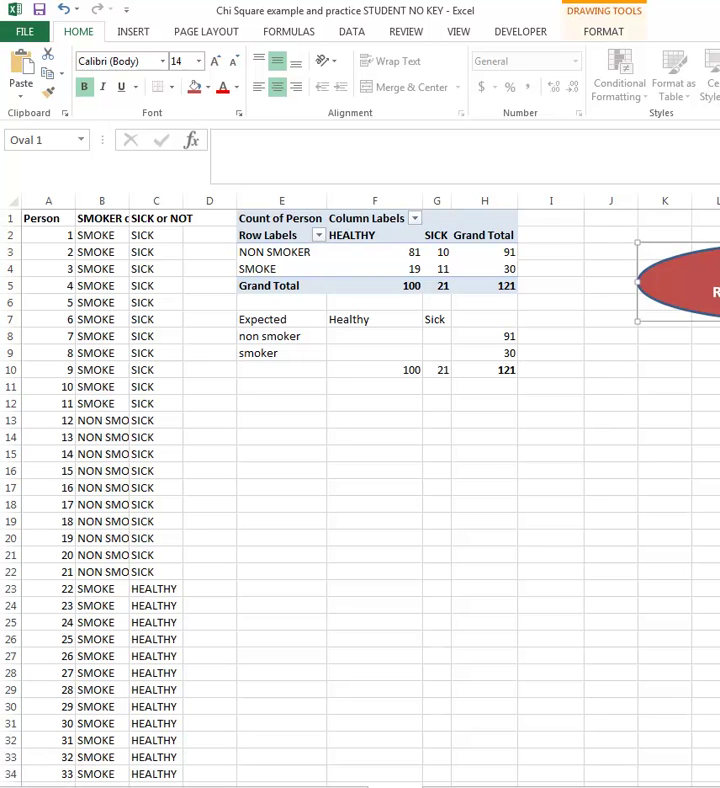
left_click_drag(690, 265, 315, 483)
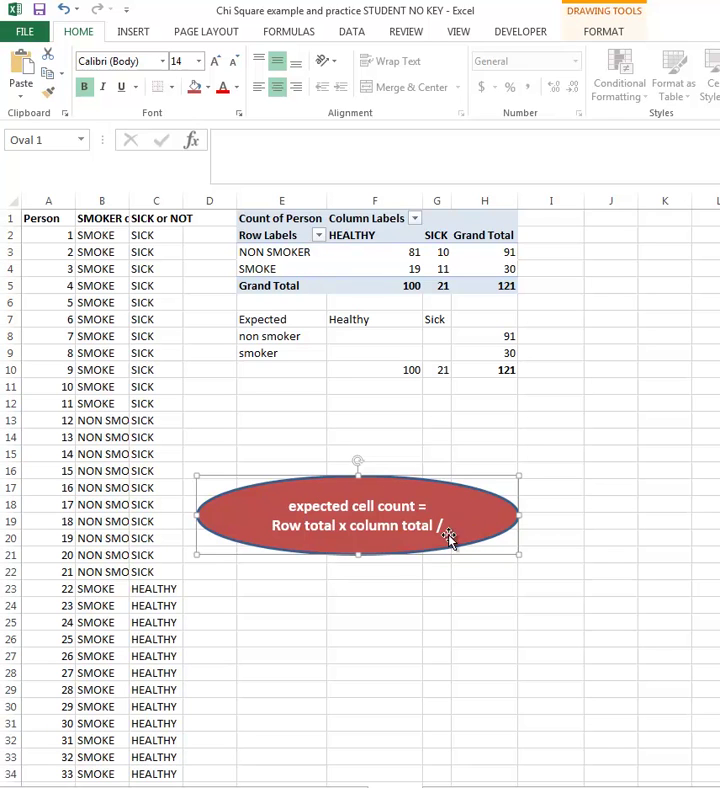
left_click_drag(358, 553, 356, 598)
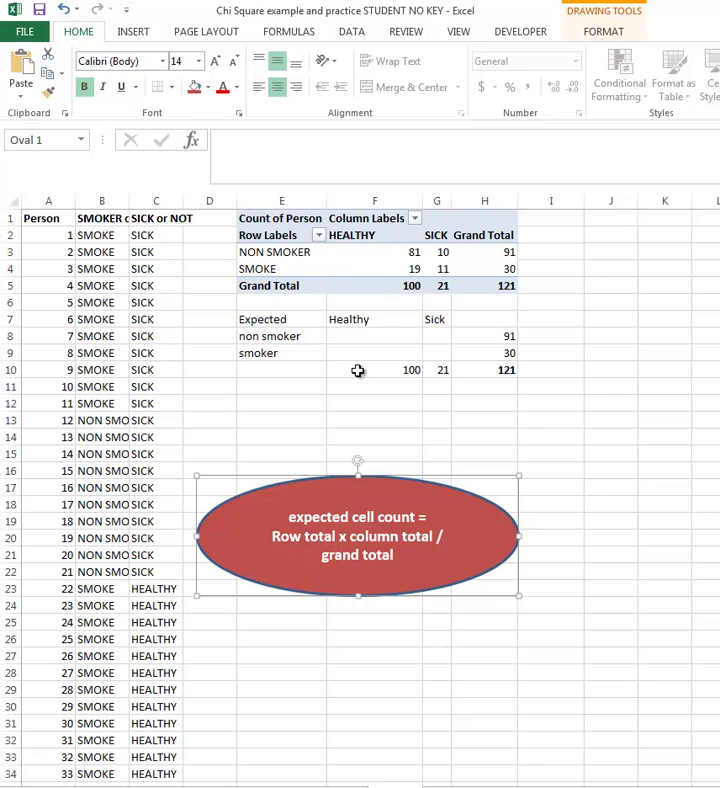
Step: Enter =H8*F10/H10 in F8, giving 75.20661157 expected healthy non smokers
left_click(360, 338)
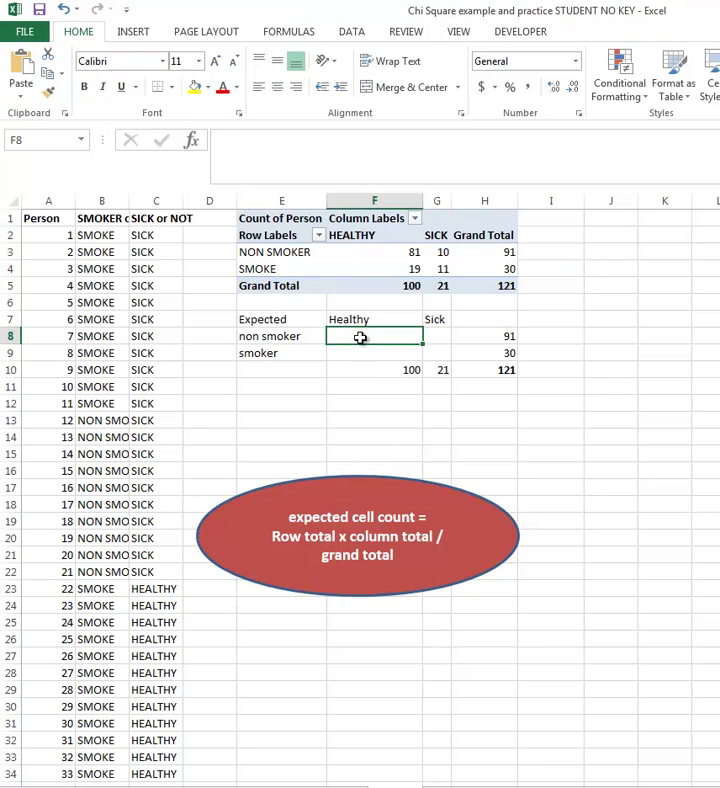
type("=")
left_click(490, 337)
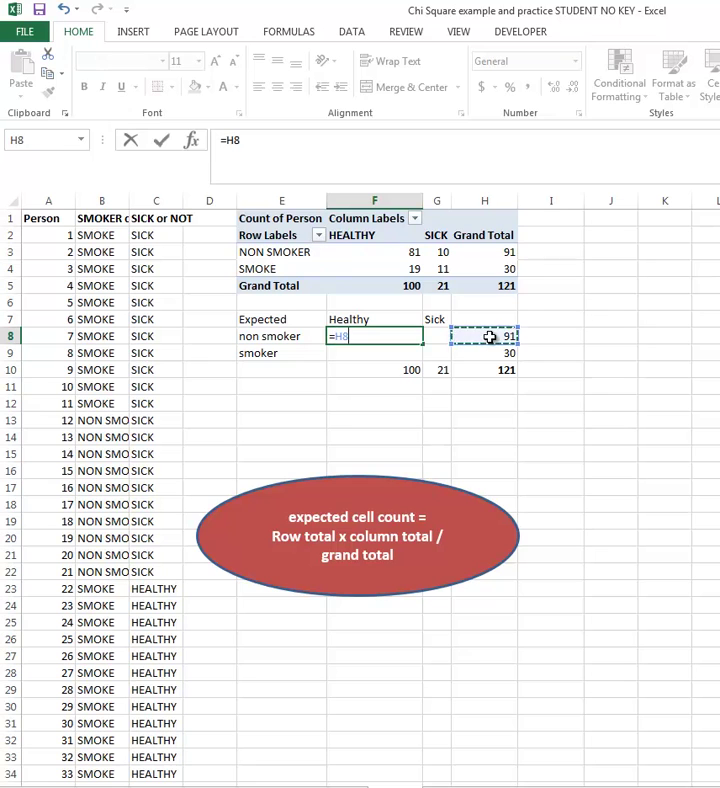
type("=")
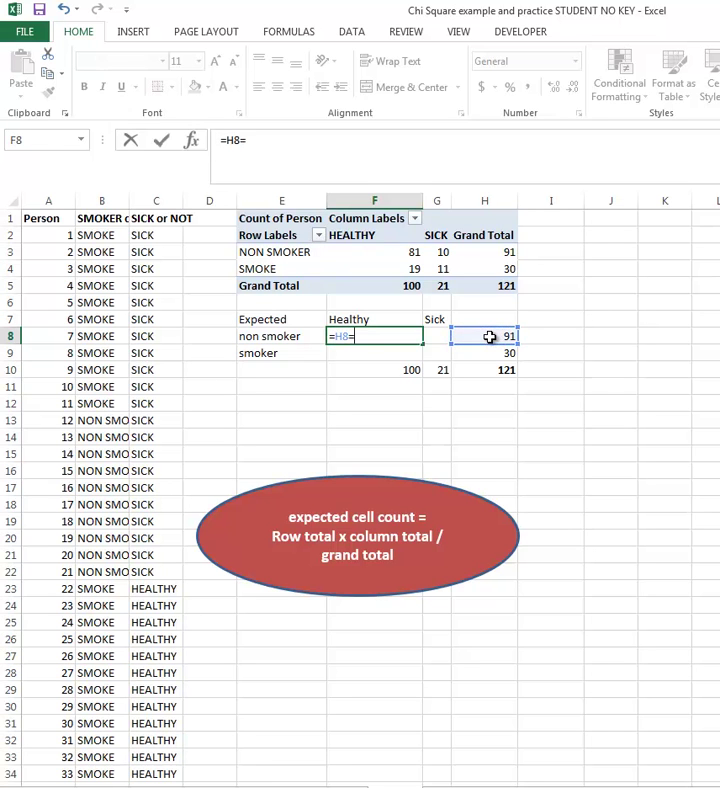
left_click(405, 370)
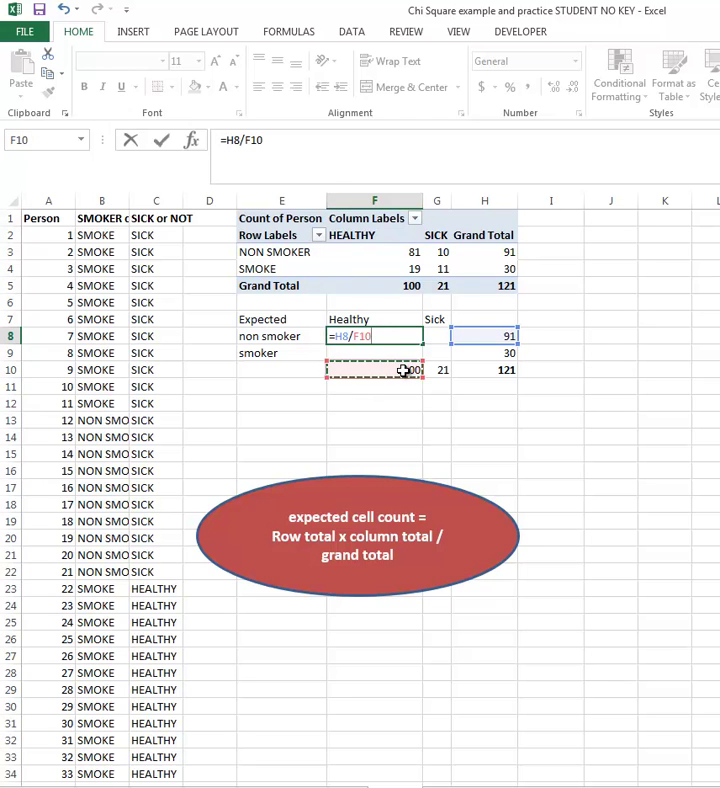
key("BackSpace")
key("BackSpace")
key("BackSpace")
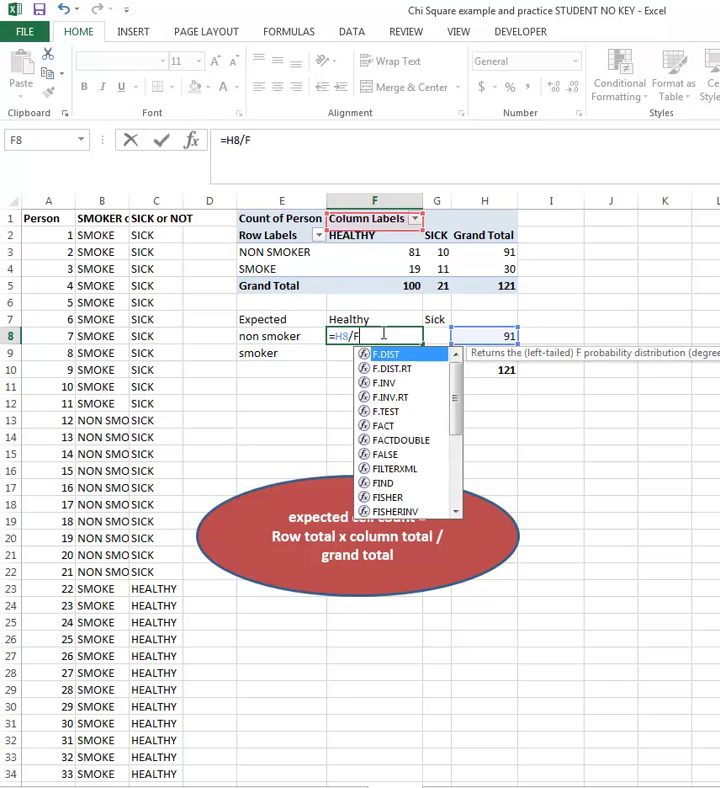
type("*")
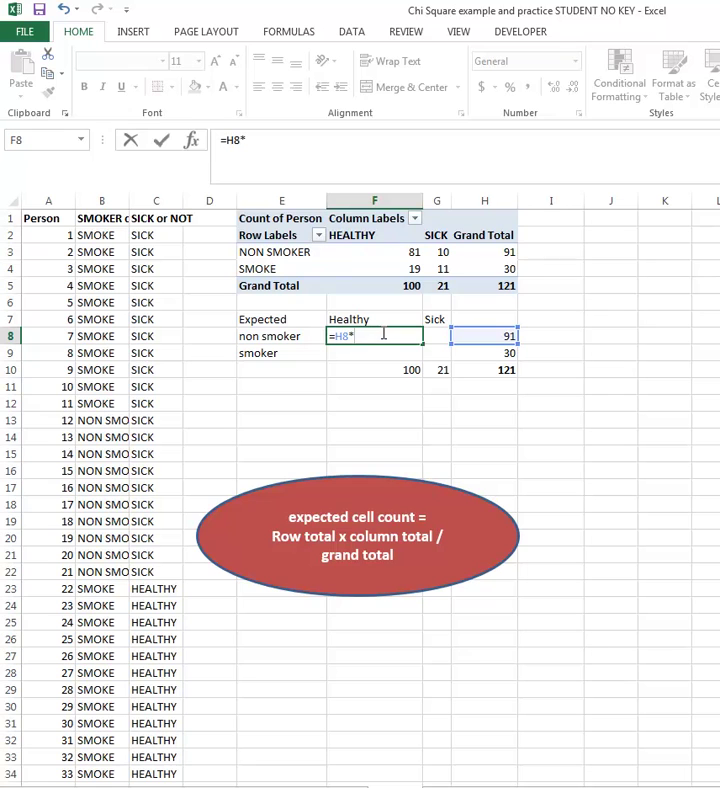
left_click(388, 367)
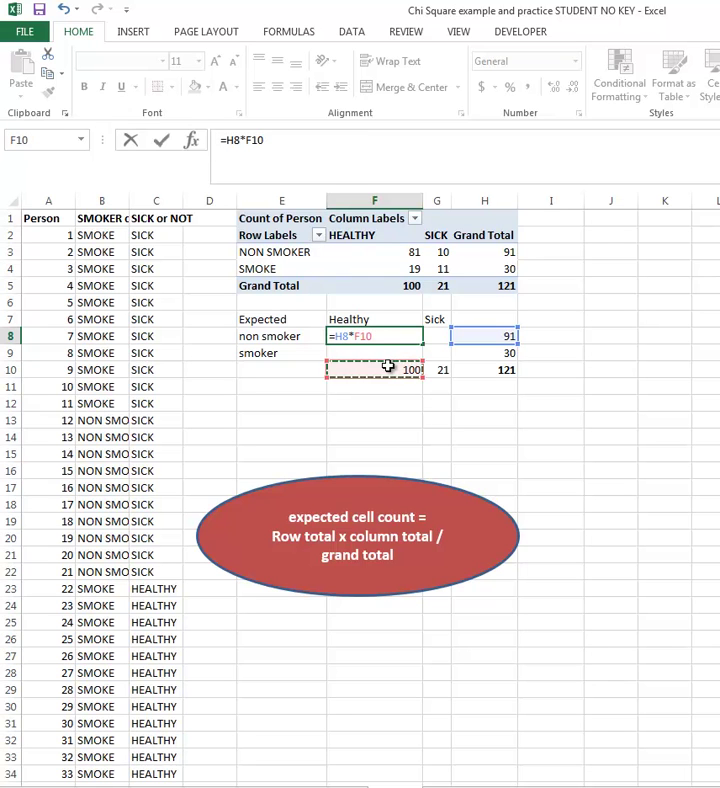
type("/")
left_click(488, 372)
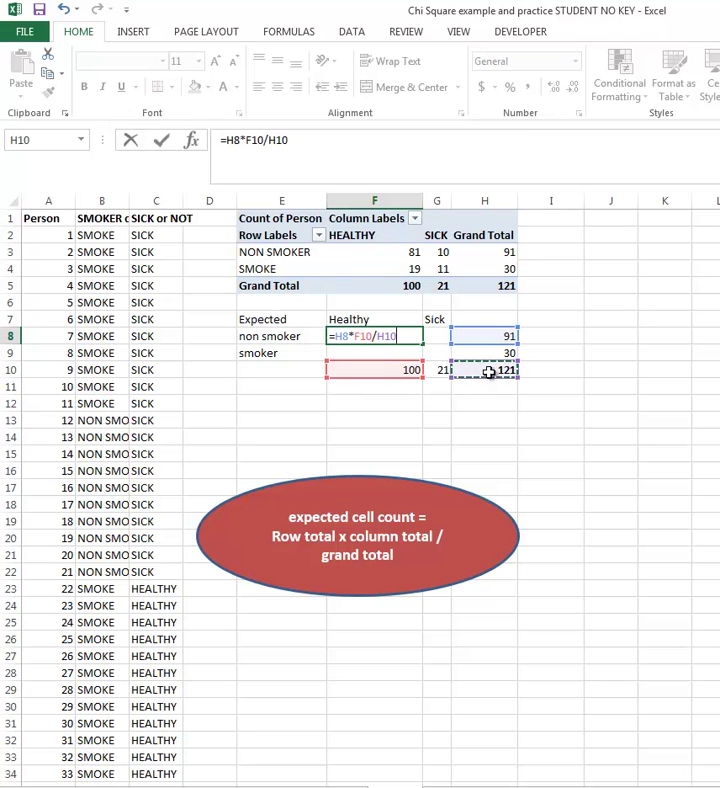
key("Return")
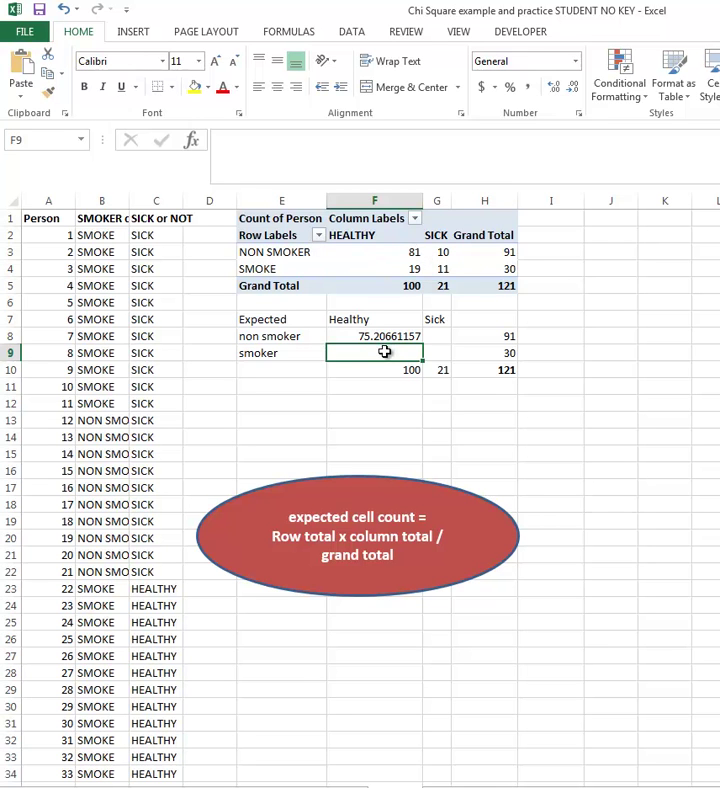
Step: Enter =H9*F10/H10 in F9, giving 24.79338843 expected healthy smokers
type("=")
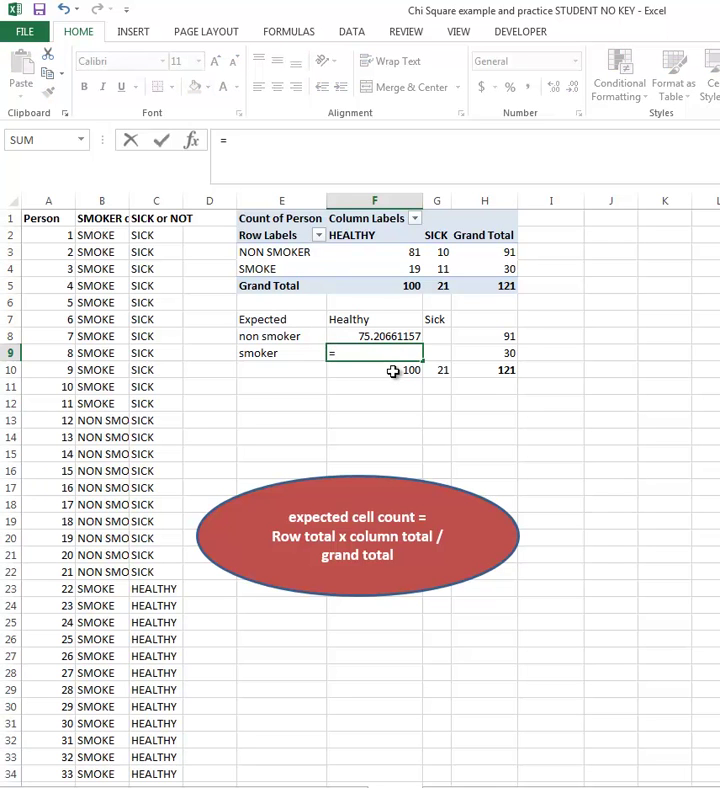
left_click(507, 352)
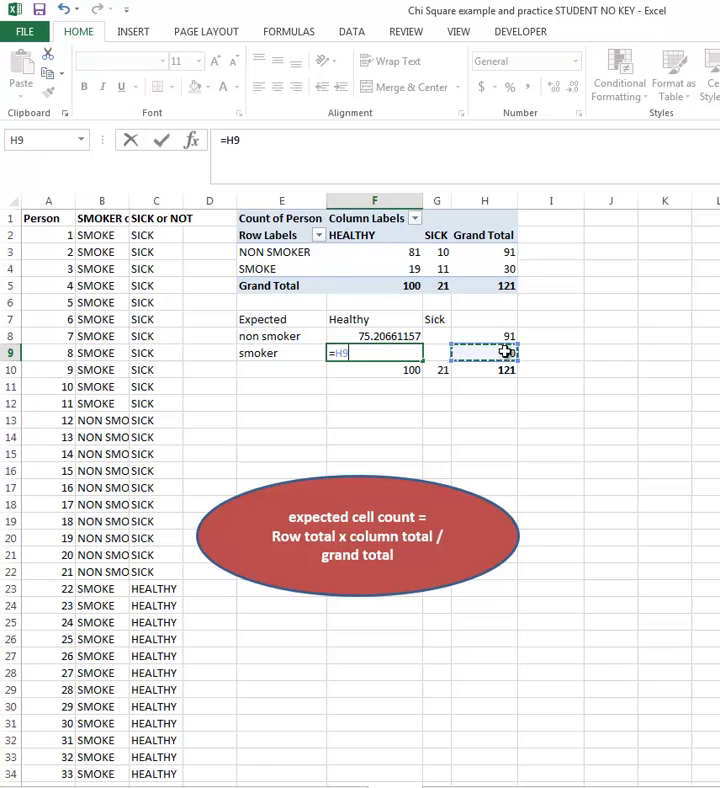
type("*")
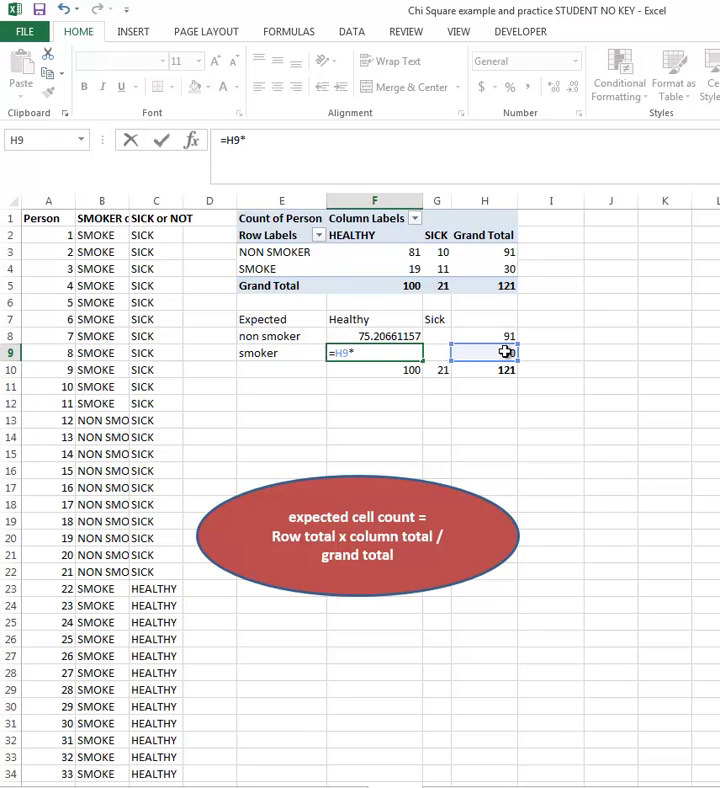
left_click(407, 371)
type("/")
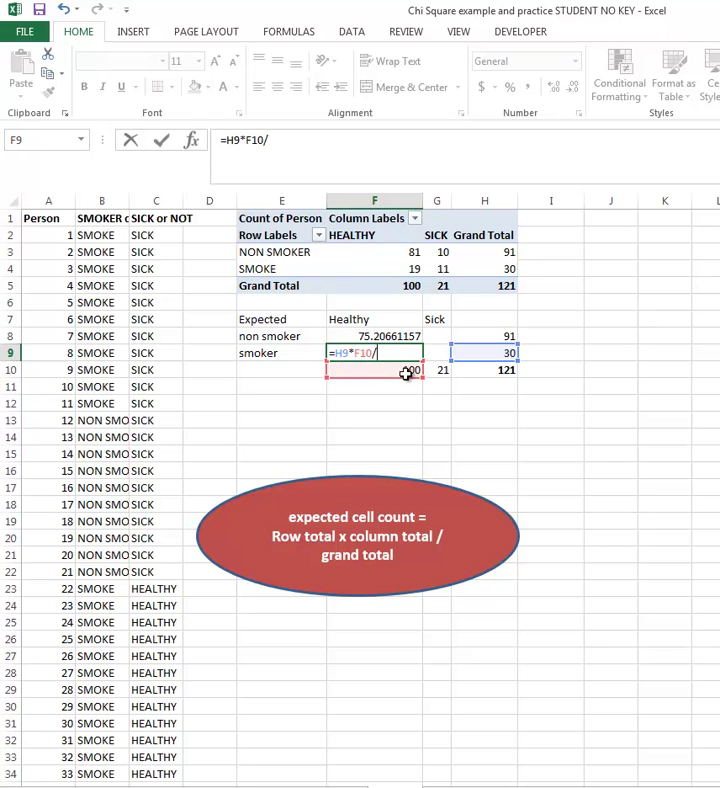
left_click(491, 369)
key("Return")
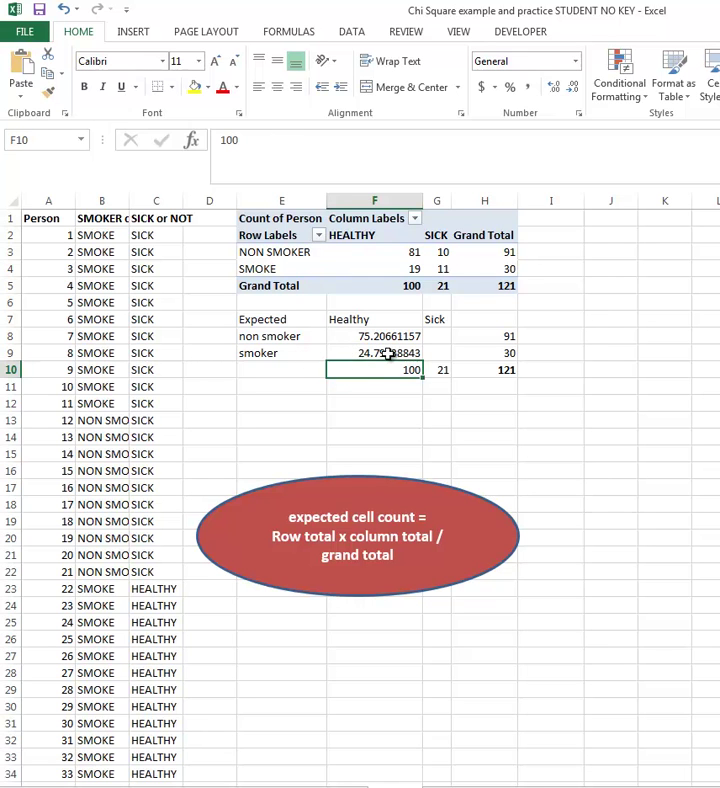
left_click(389, 353)
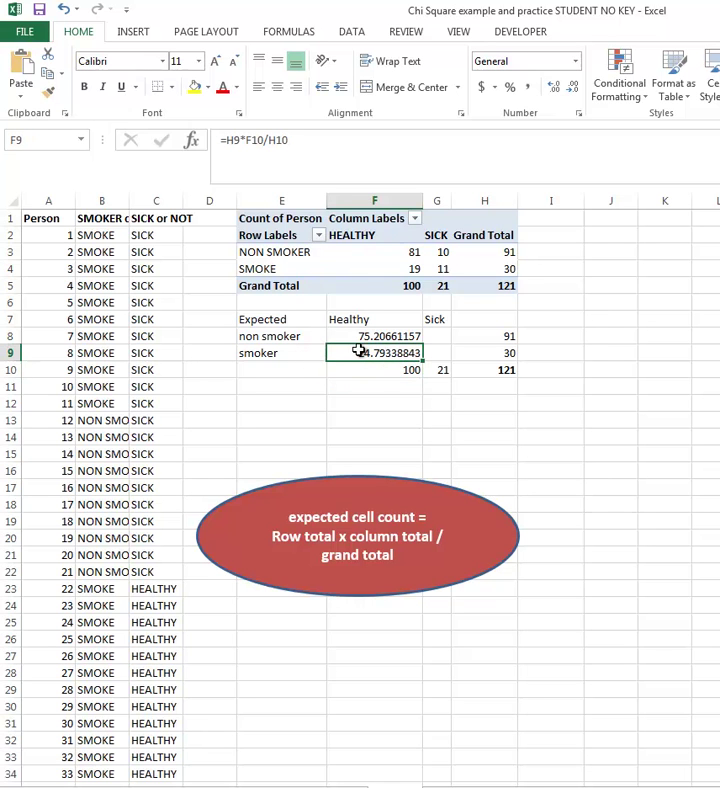
left_click(443, 335)
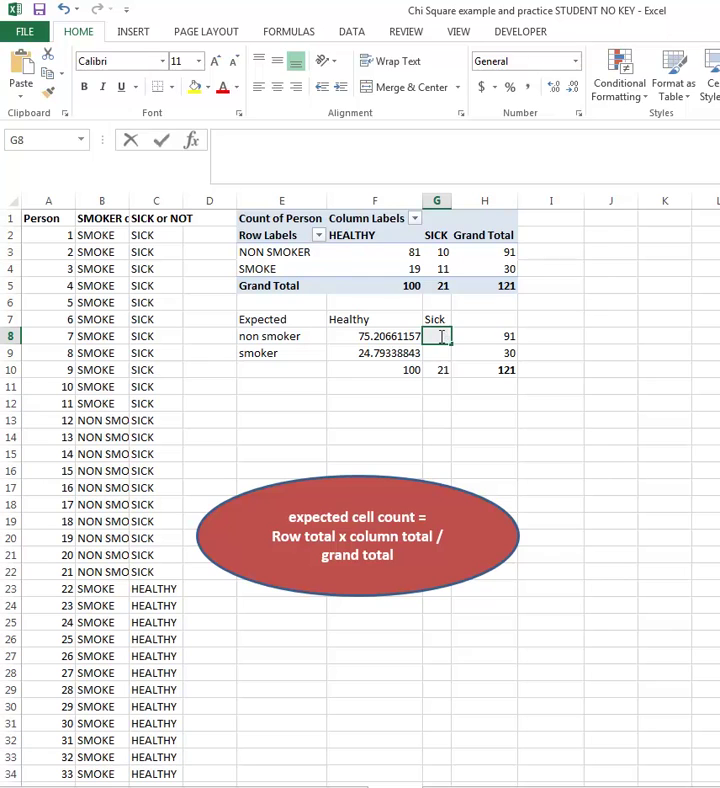
Step: Enter =H8*G10/H10 in G8, giving 15.8 expected sick non smokers
type("=")
left_click(472, 340)
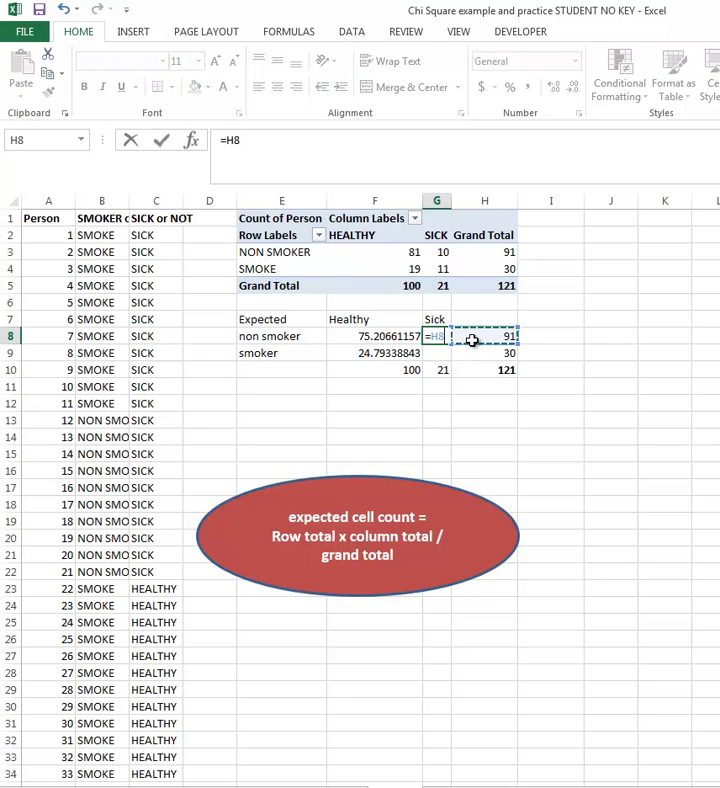
type("*")
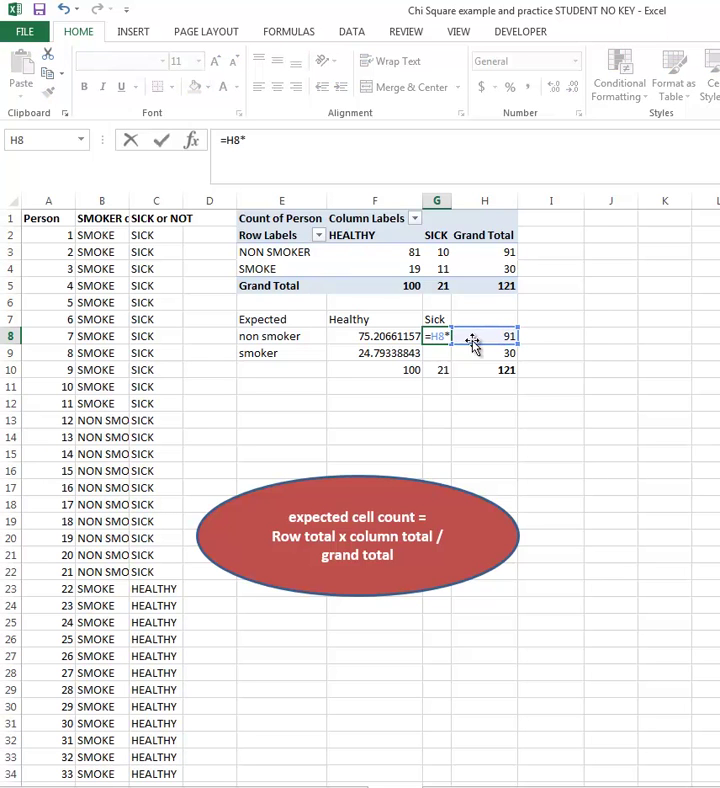
left_click(438, 371)
type("/")
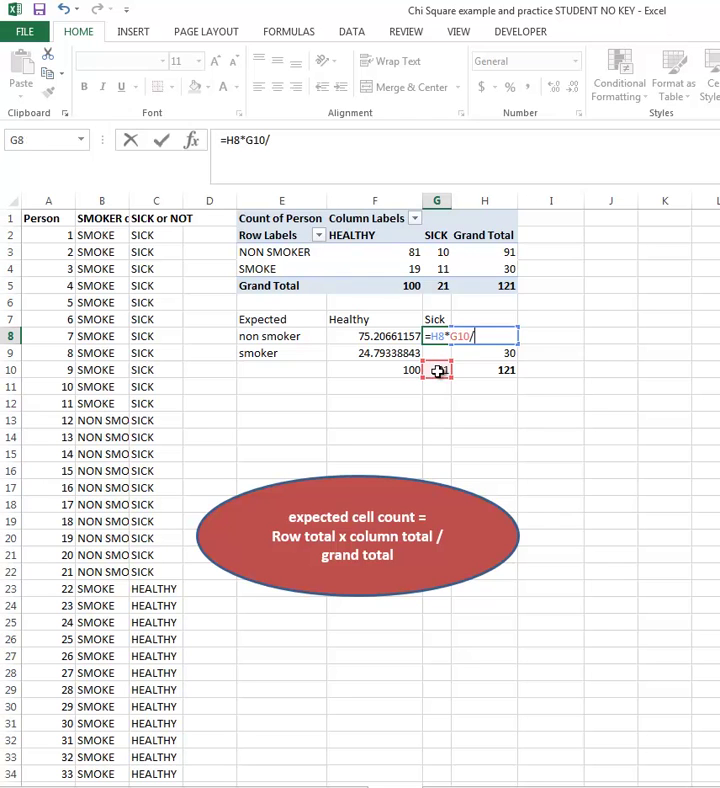
left_click(494, 368)
key("Return")
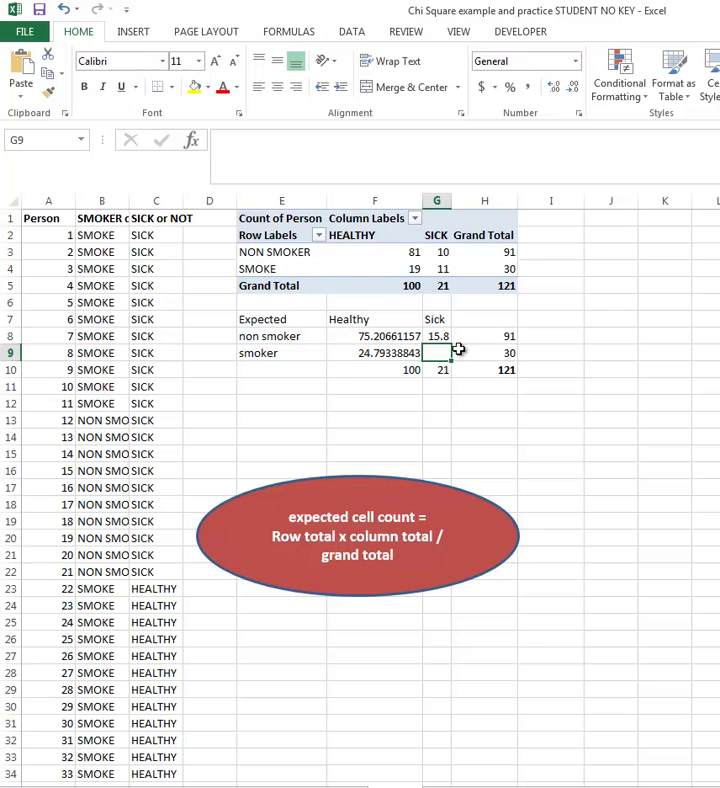
Step: Enter =H9*G10/H10 in G9, giving 5.21 expected sick smokers
type("=")
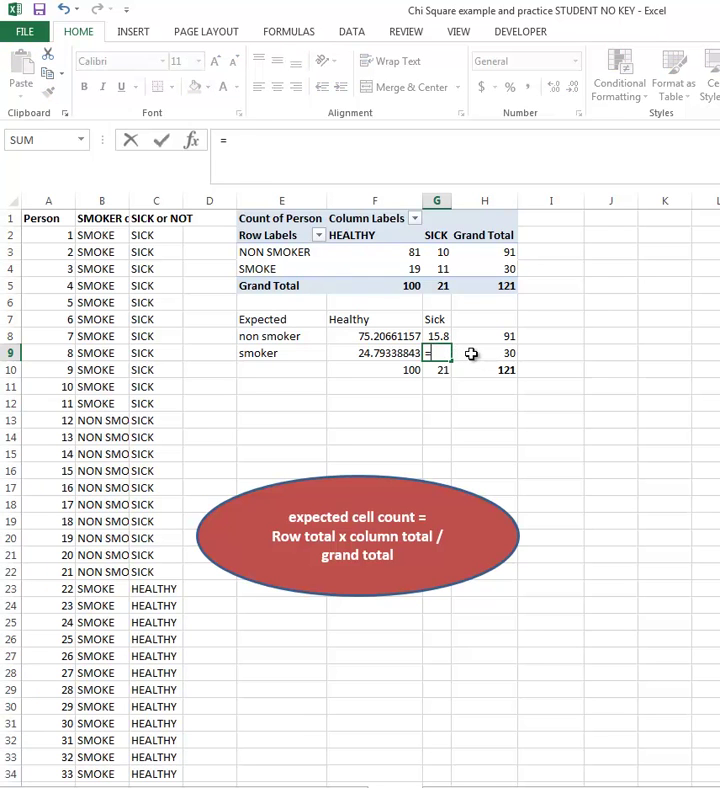
left_click(471, 354)
type("*")
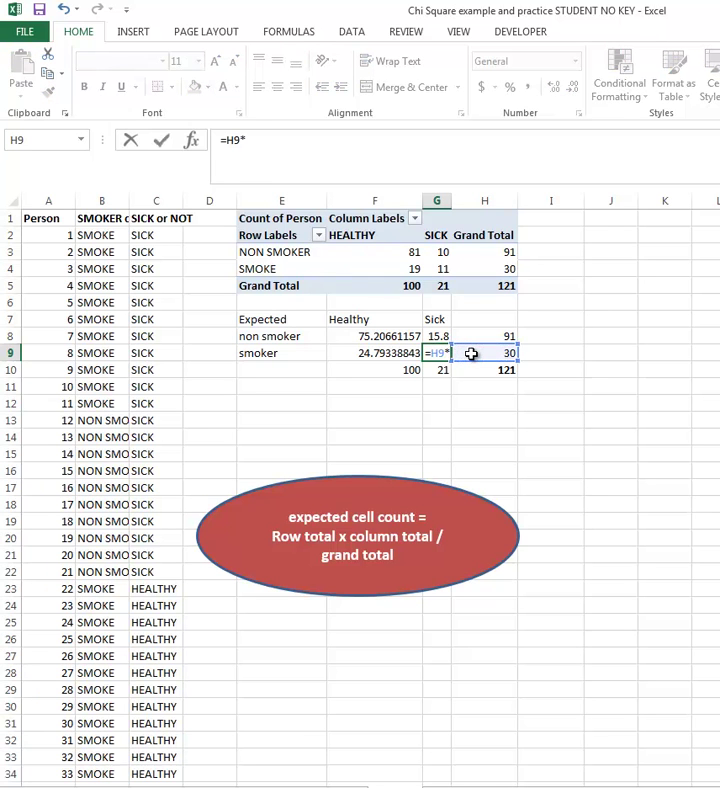
left_click(438, 377)
type("/")
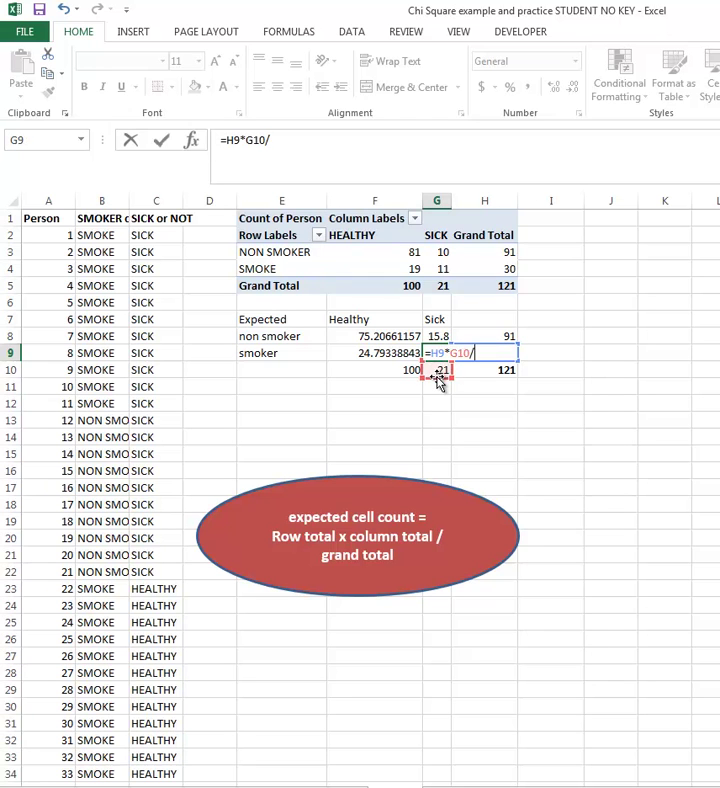
left_click(509, 369)
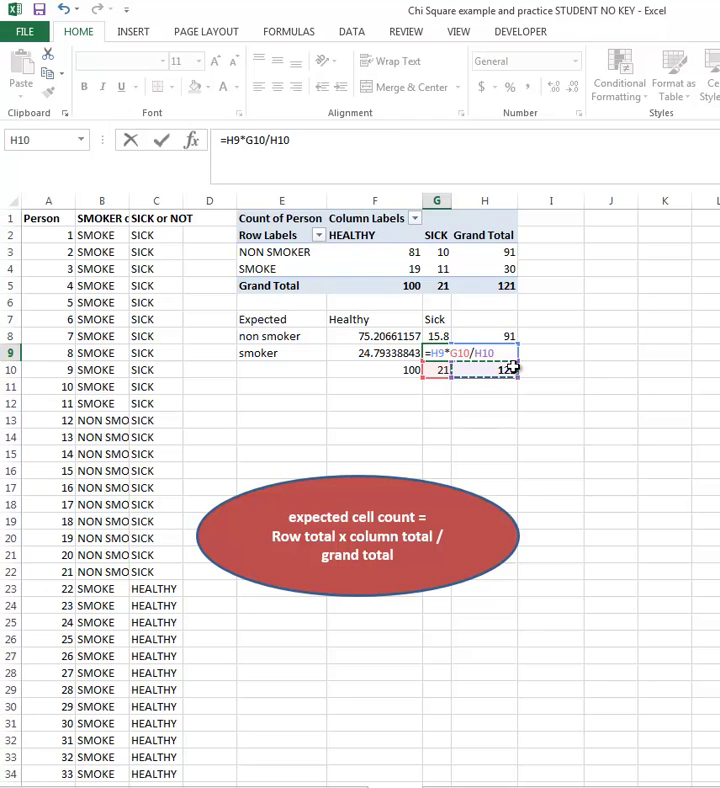
key("Return")
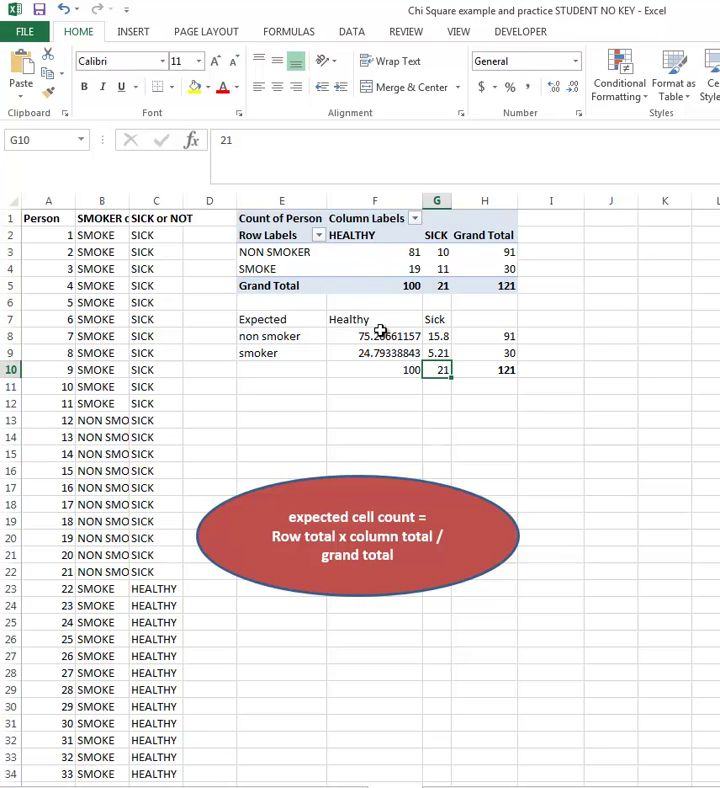
Step: Drag the expected-cell-count oval off to the right, away from the tables
left_click_drag(388, 480, 686, 327)
left_click_drag(500, 405, 719, 310)
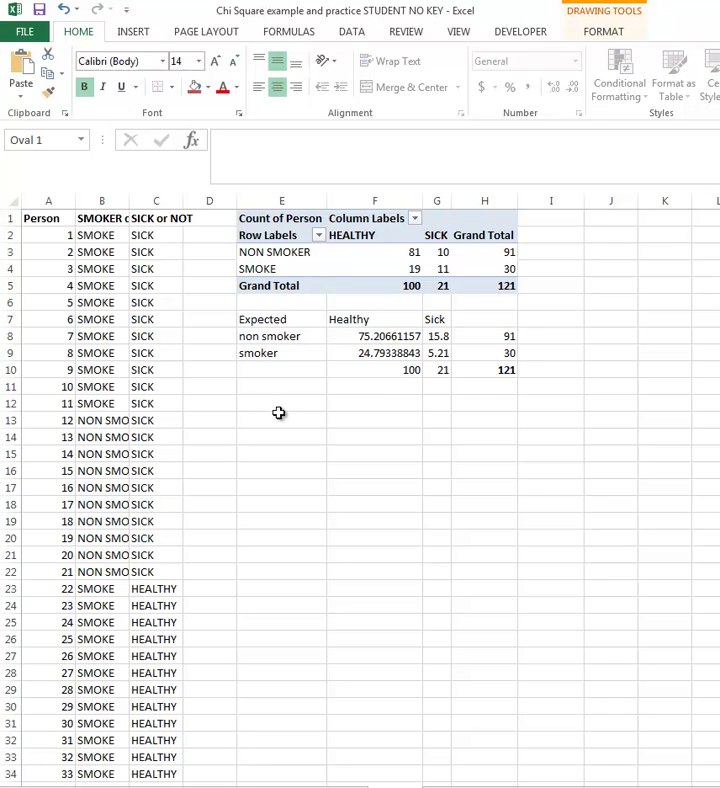
left_click(279, 413)
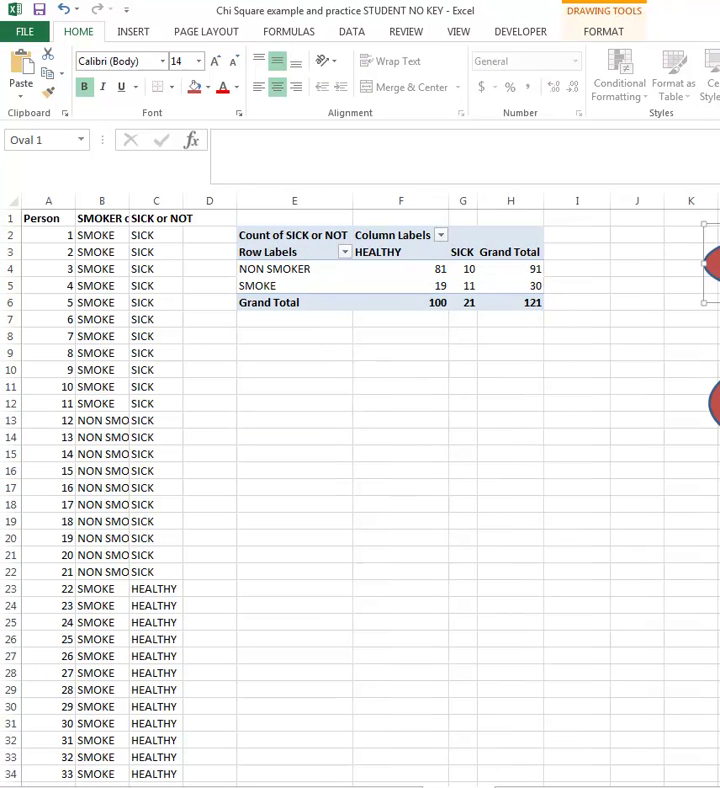
Step: Move the chi square formula oval below the tables and select cell E12
left_click(713, 403)
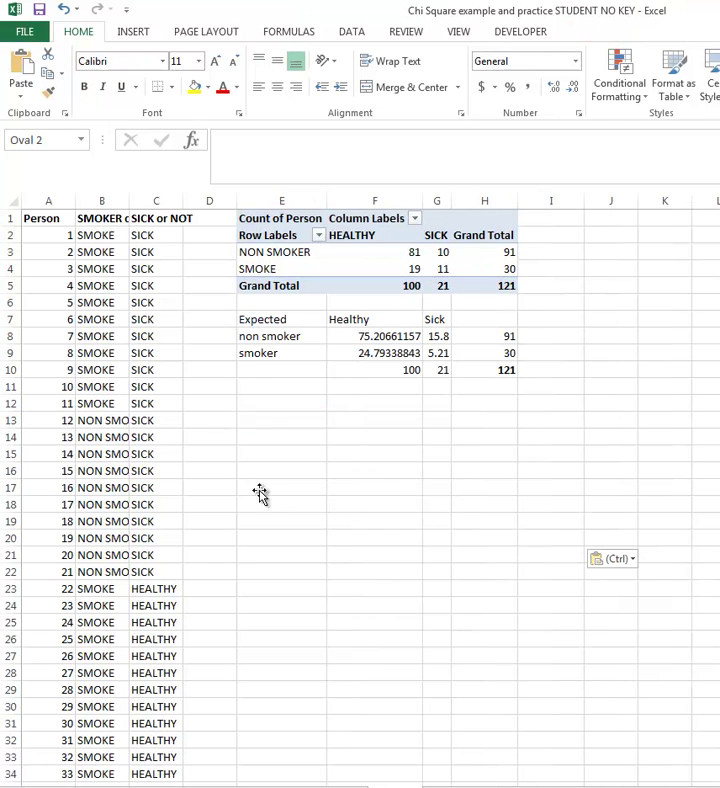
left_click(314, 405)
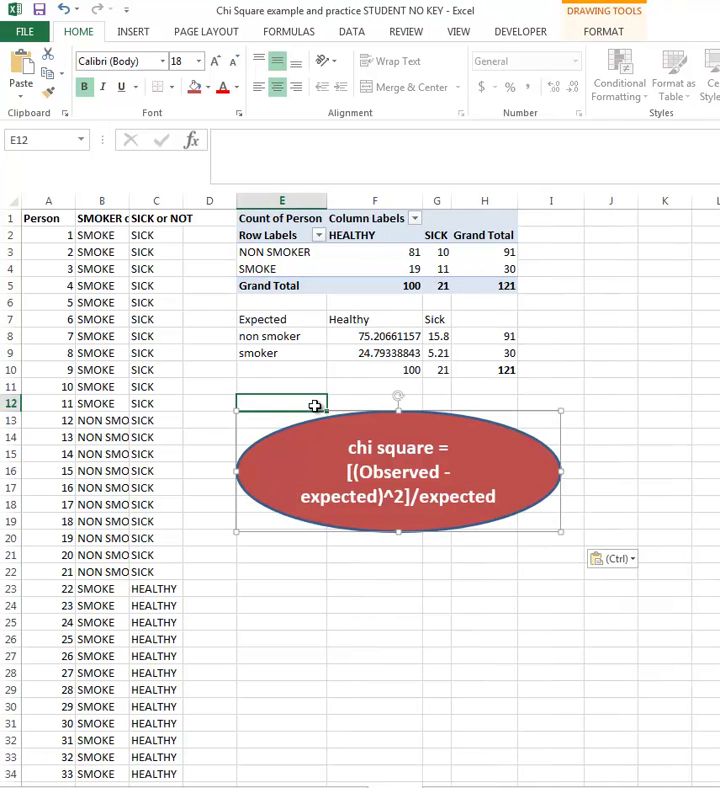
left_click_drag(314, 405, 333, 653)
left_click(351, 419)
left_click(281, 405)
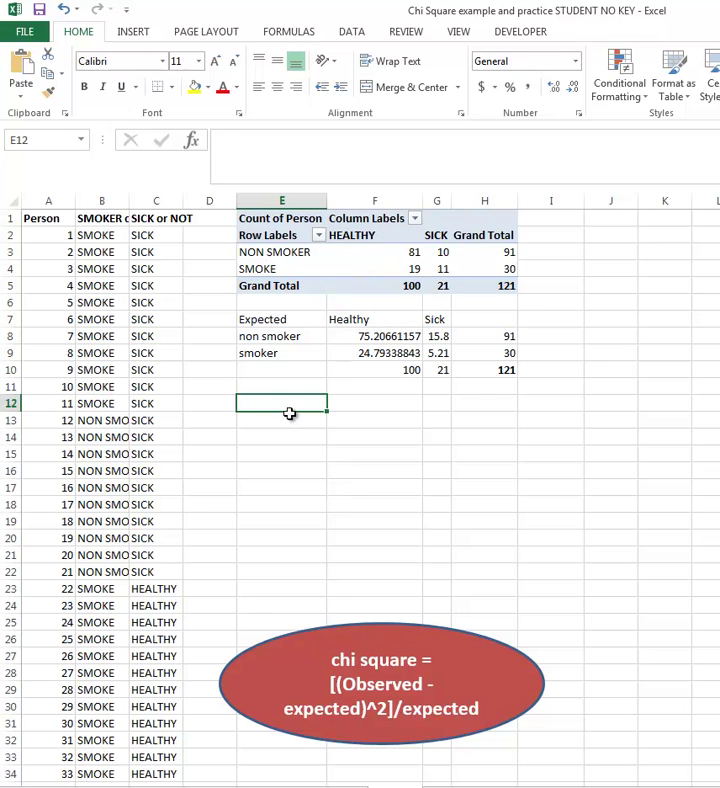
Step: In E12, build the bracketed observed-minus-expected formula from the count 81 and F8
type("=")
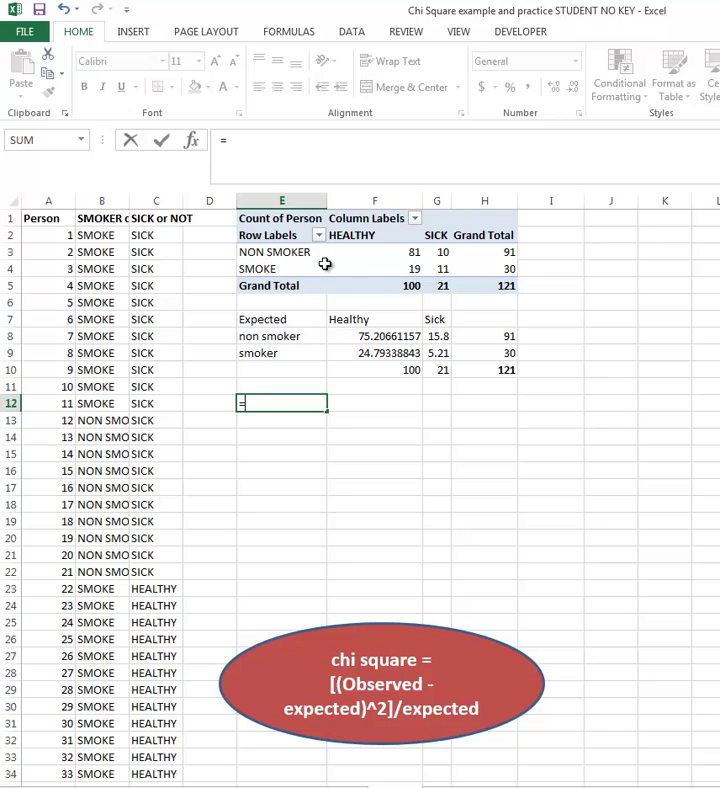
left_click(390, 256)
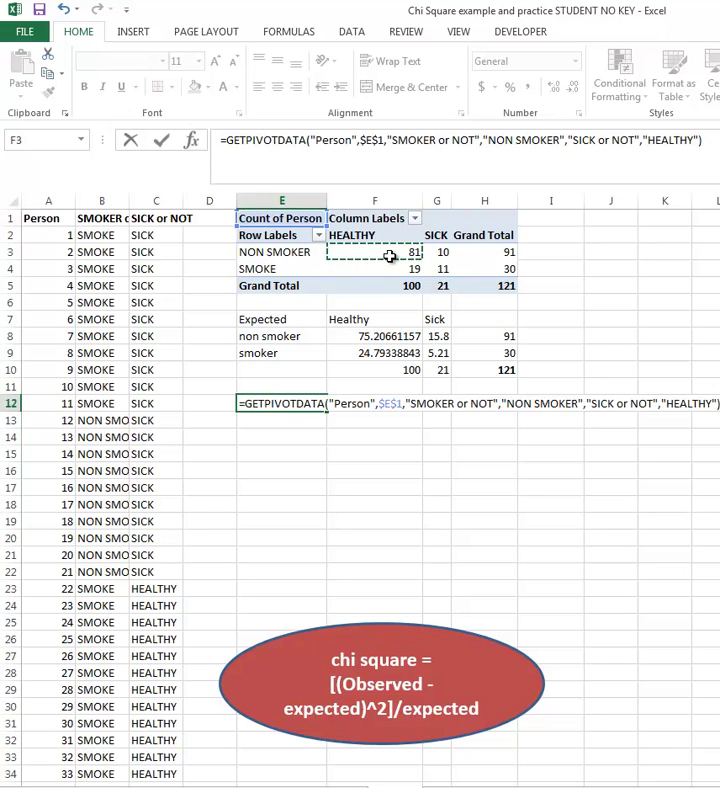
type("-")
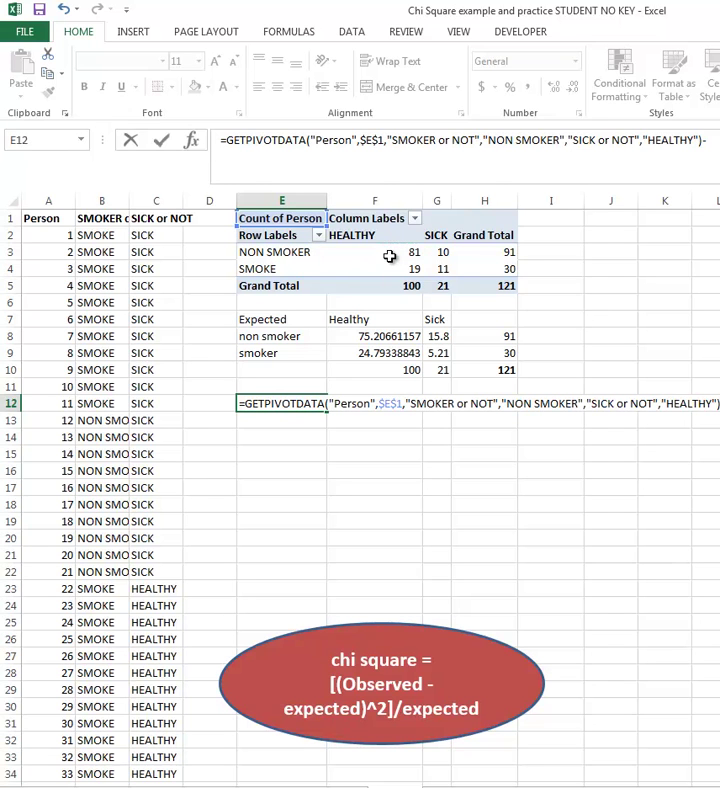
left_click(394, 340)
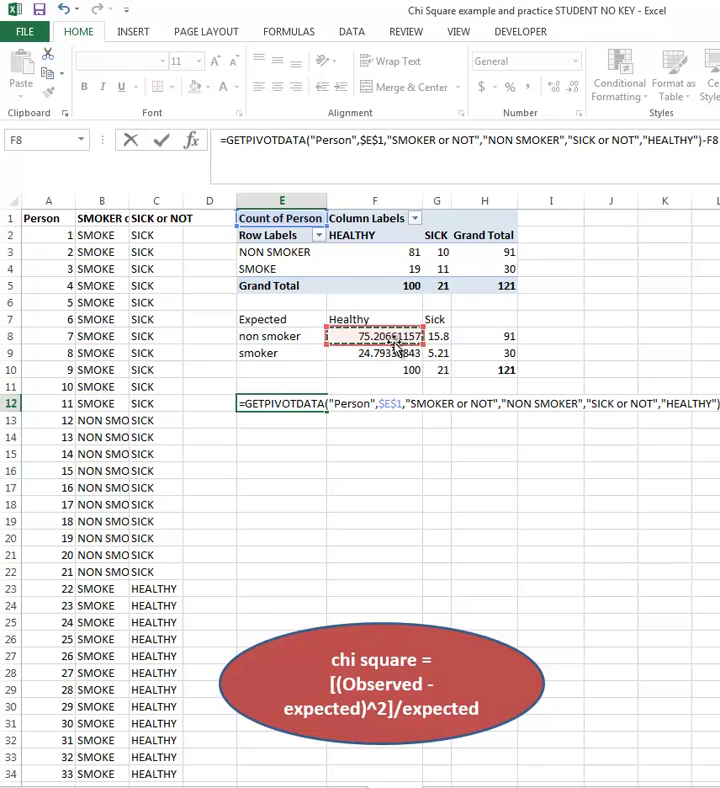
type(")")
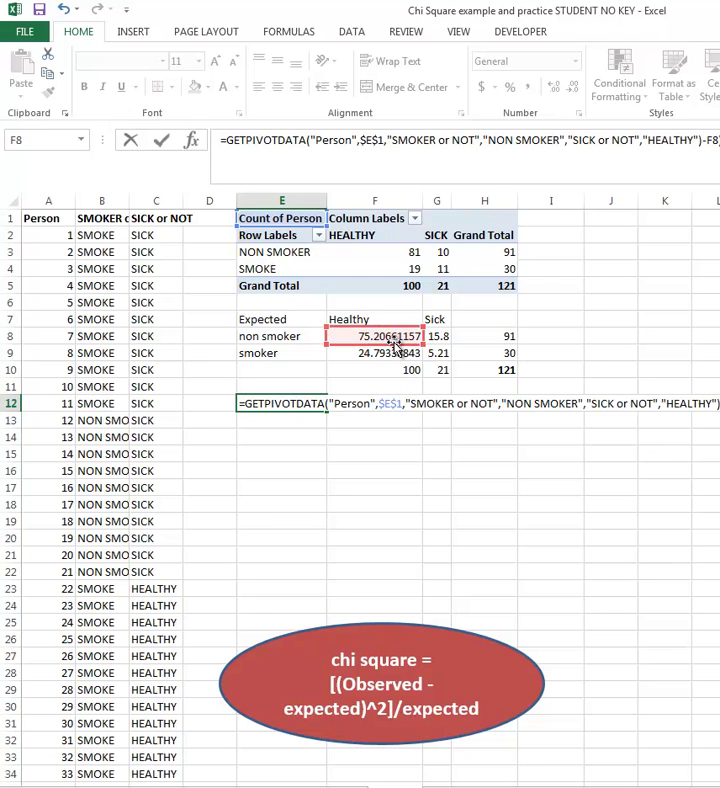
left_click(336, 400)
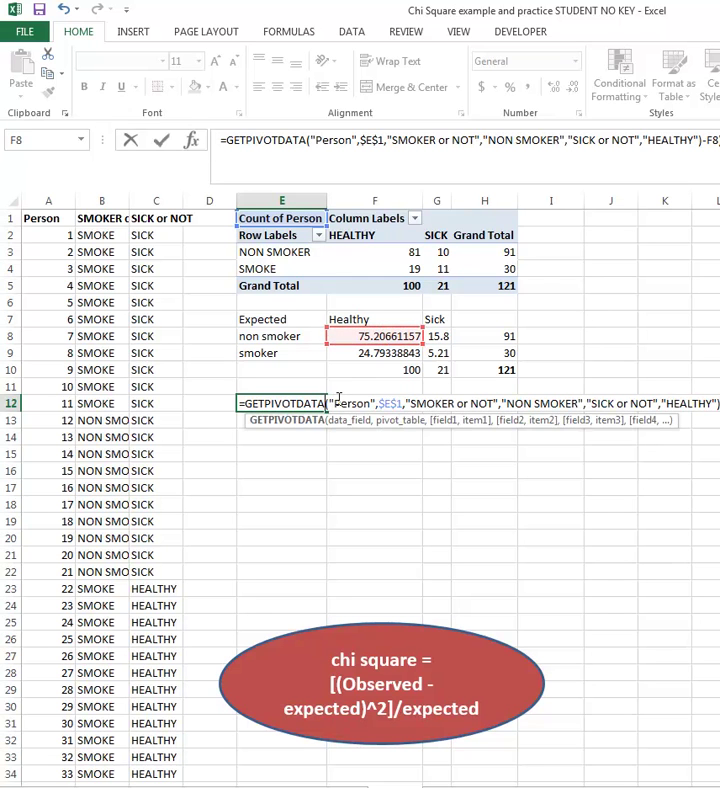
left_click(242, 406)
type("(")
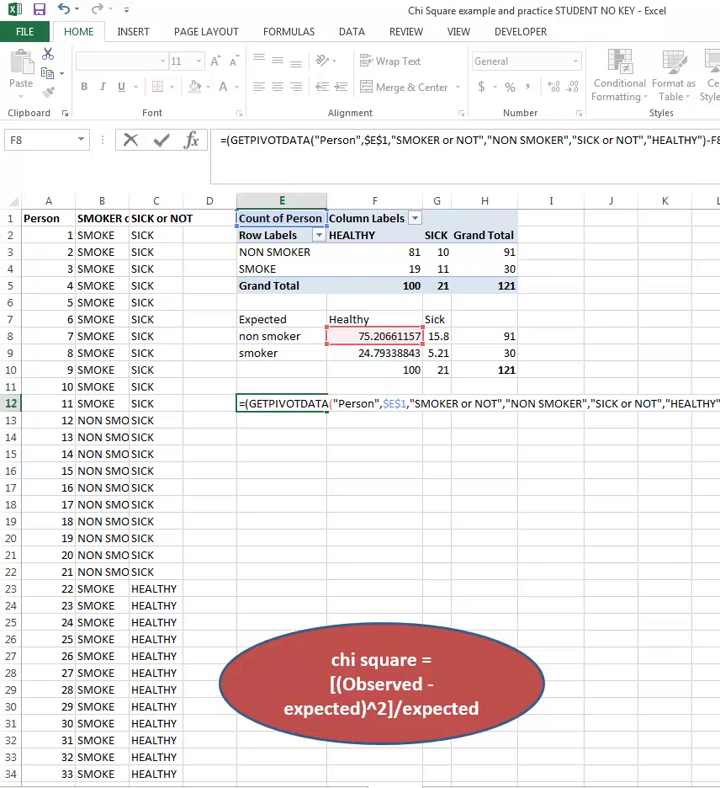
key("Return")
Step: Enter =E12/F8 in F12, giving the first chi-square contribution 0.4462819
left_click(378, 403)
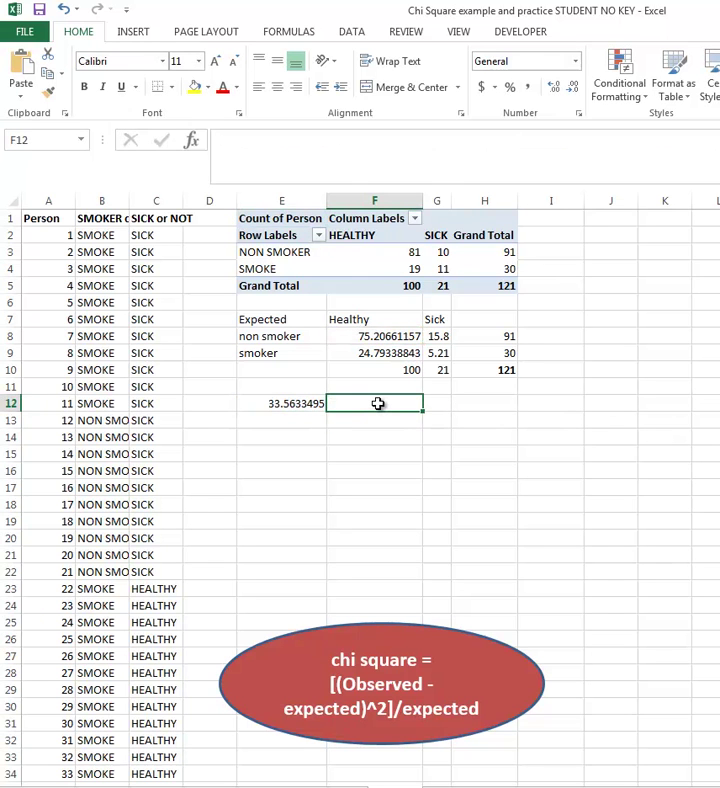
key("alt")
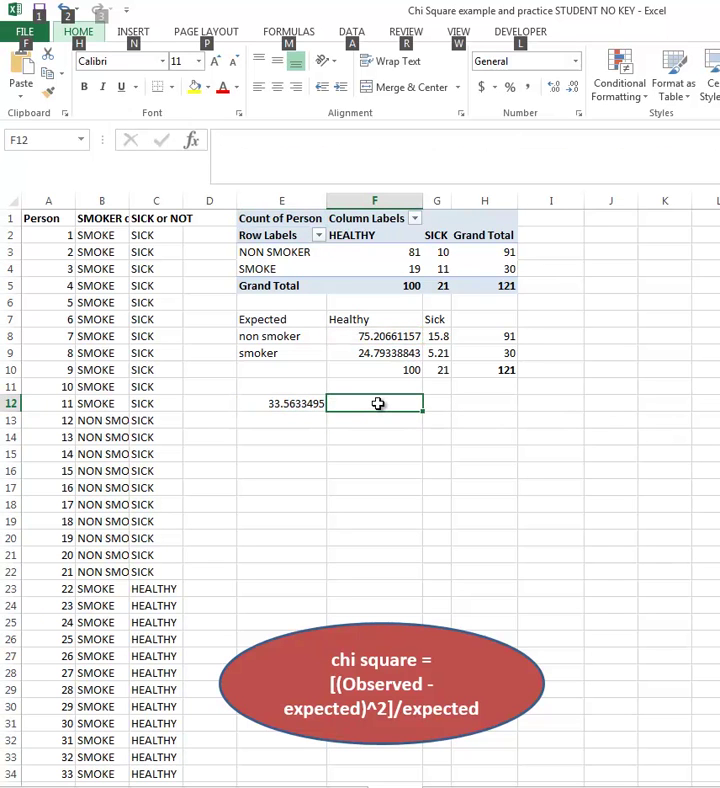
key("alt")
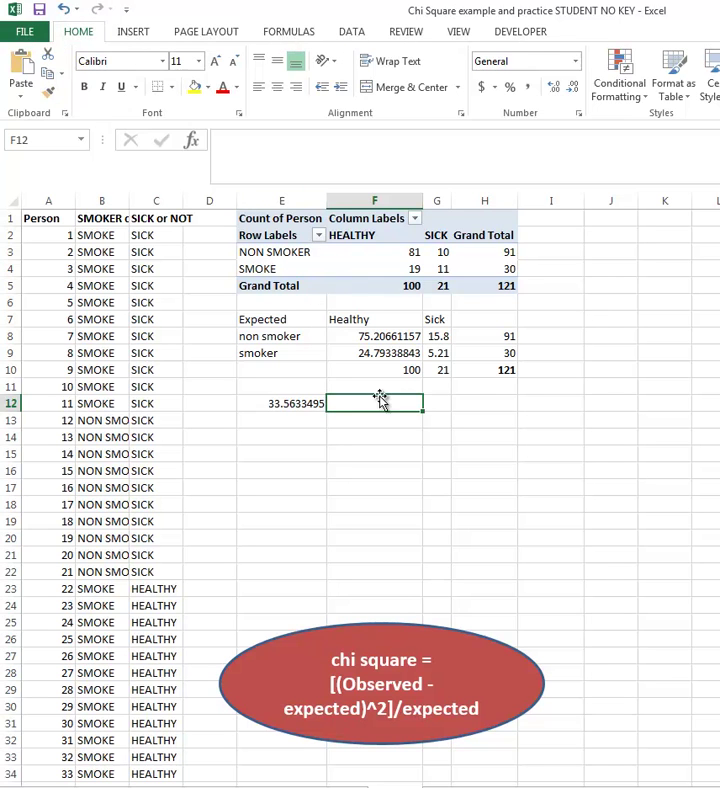
left_click(266, 134)
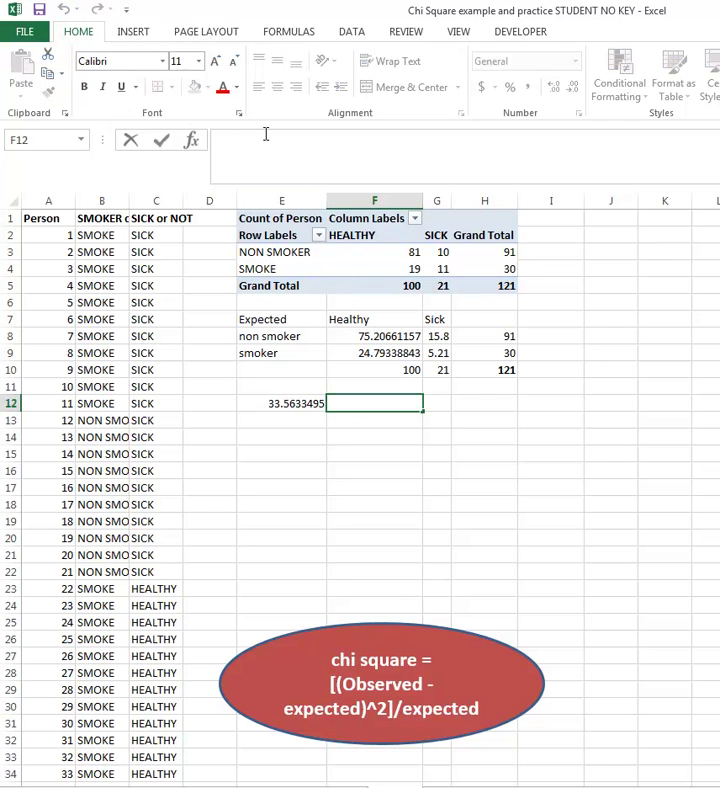
type("=")
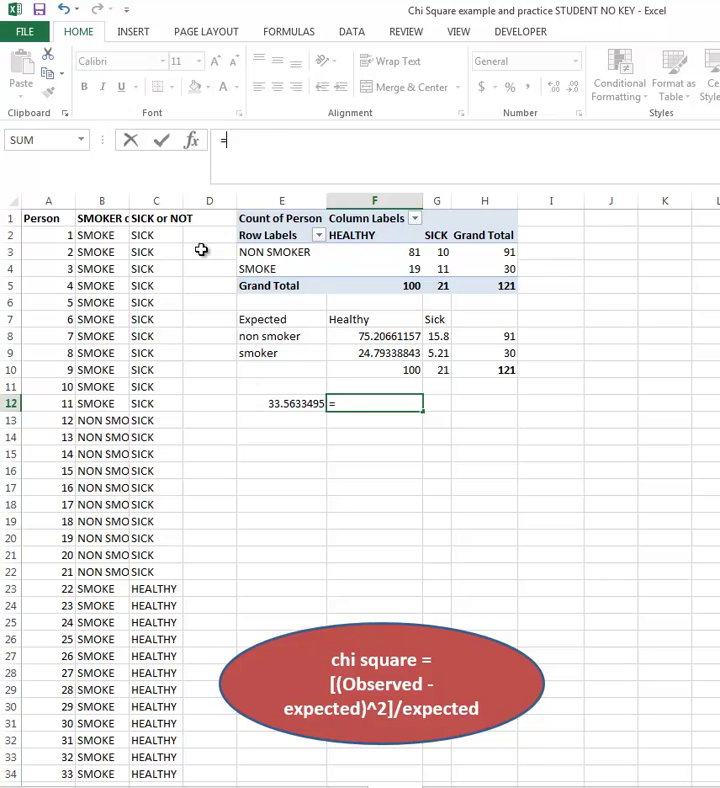
left_click(273, 404)
type("/")
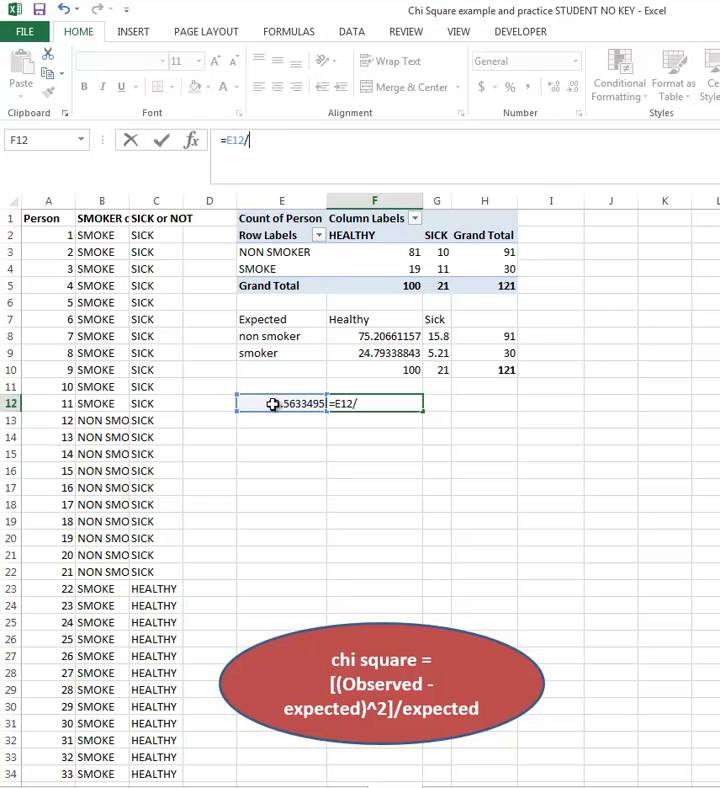
left_click(348, 336)
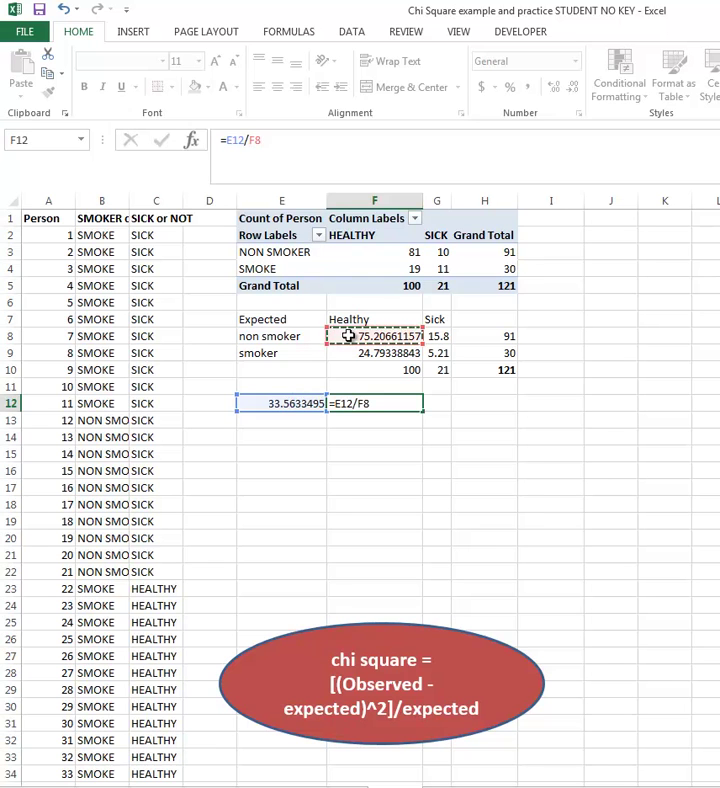
key("Return")
key("Left")
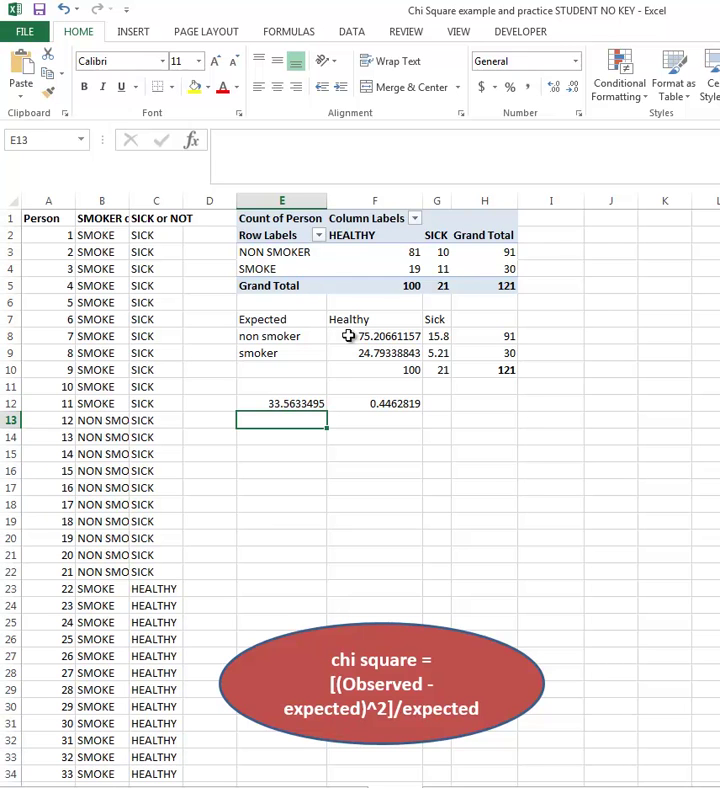
Step: Enter the smoker-healthy squared difference (observed minus expected, squared) in E13, fixing the missing parenthesis
type("=")
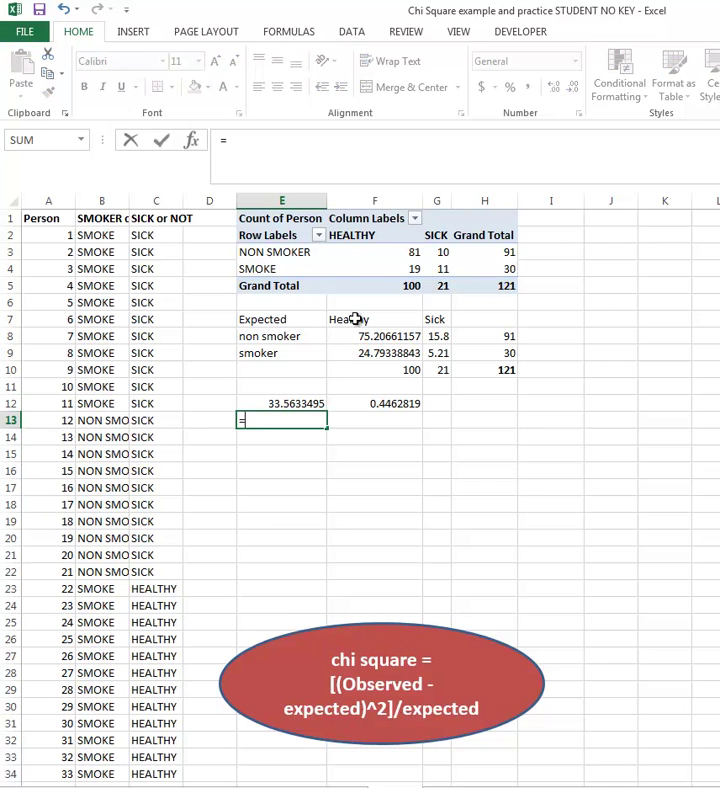
left_click(353, 273)
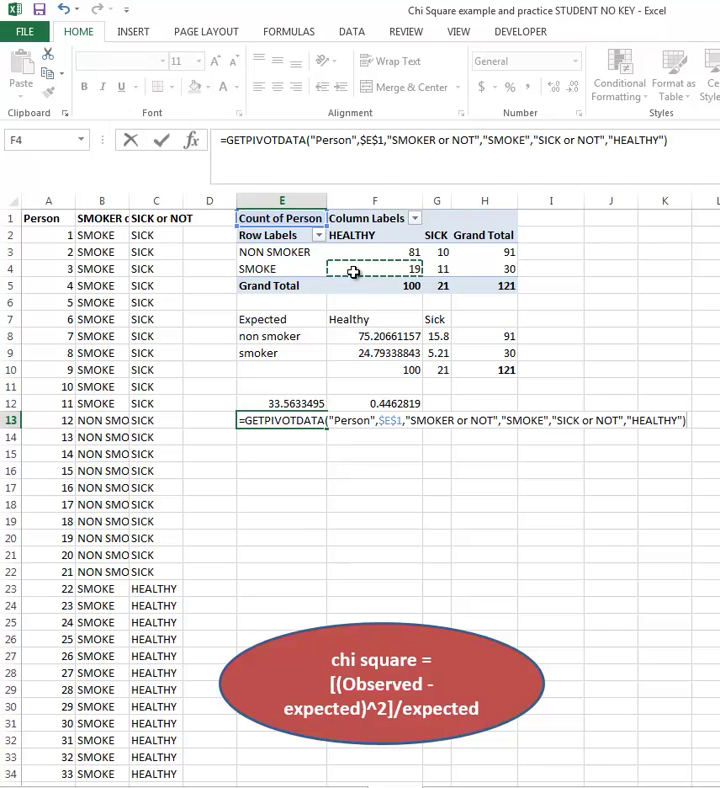
type("-")
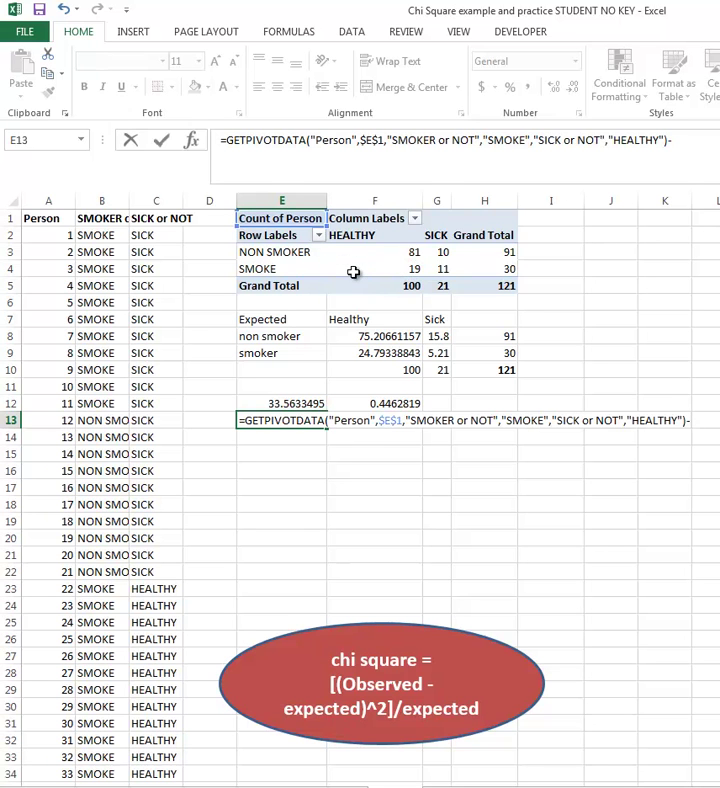
left_click(384, 362)
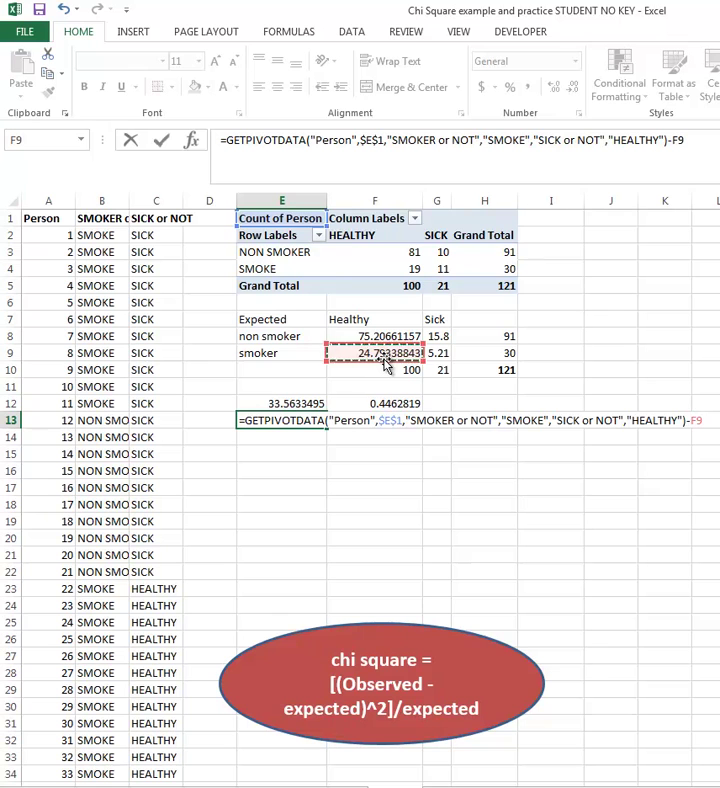
type(")^2")
key("Return")
left_click(507, 462)
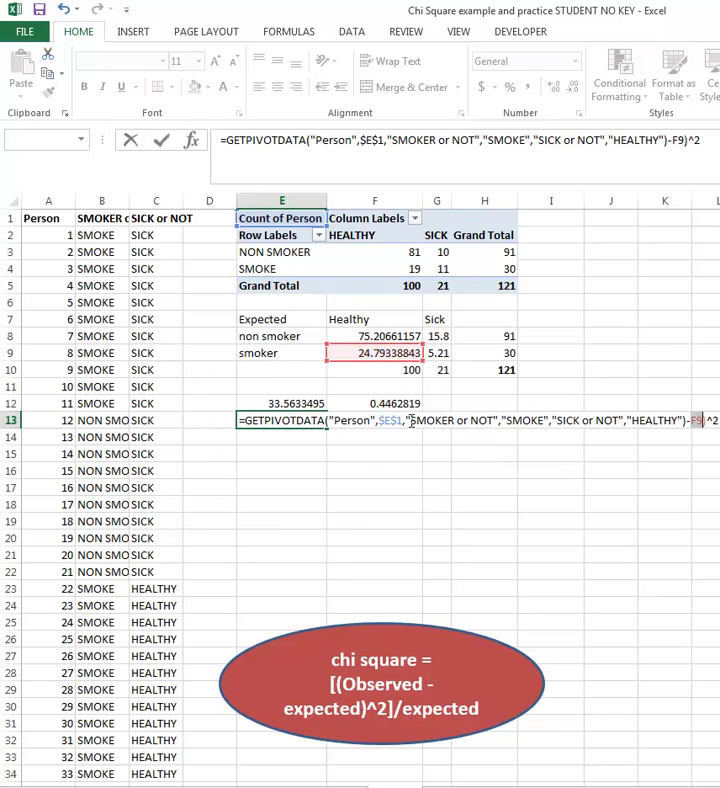
left_click(244, 421)
type("(")
key("Return")
Step: Divide E13 by the expected smoker-healthy count in F13, giving 1.353721763
left_click(333, 423)
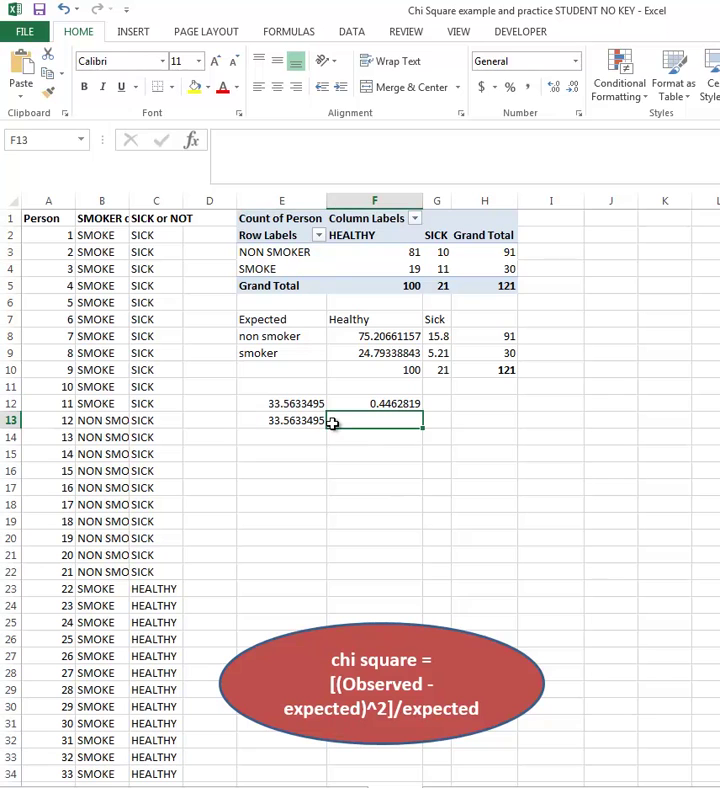
type("=")
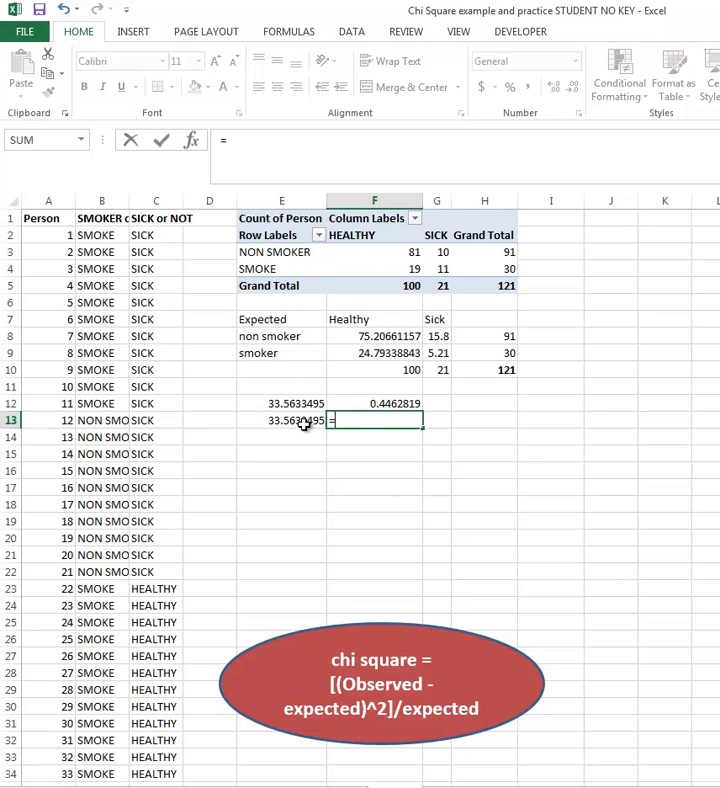
left_click(305, 422)
type("/")
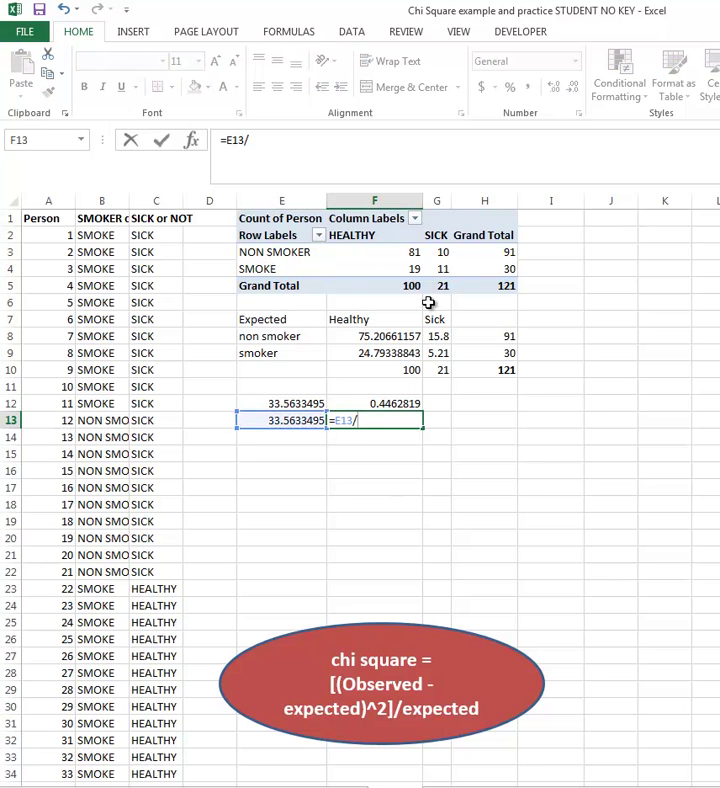
left_click(395, 352)
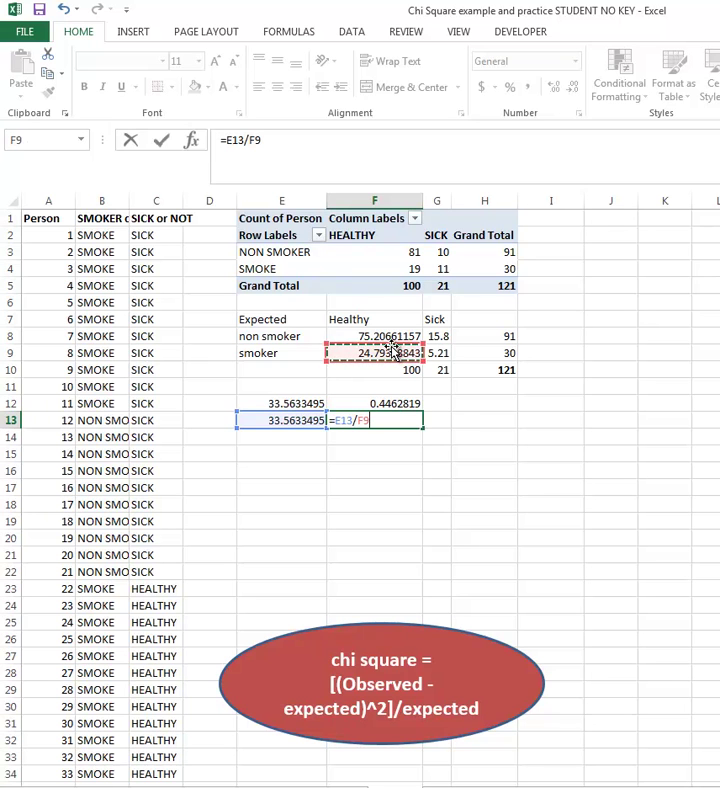
key("Return")
Step: Enter the non-smoker-sick squared difference in E14, giving 33.5633495
left_click(310, 433)
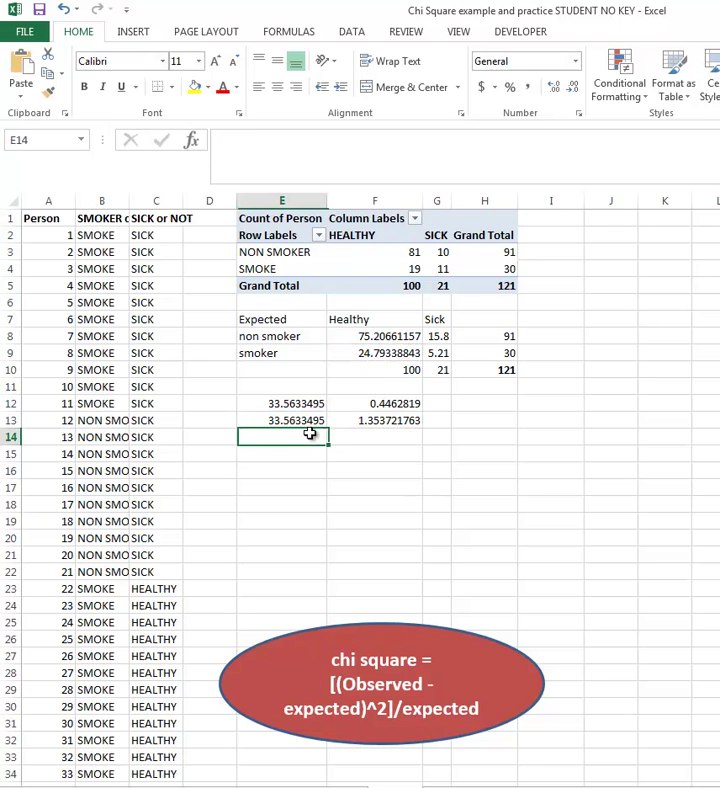
type("=")
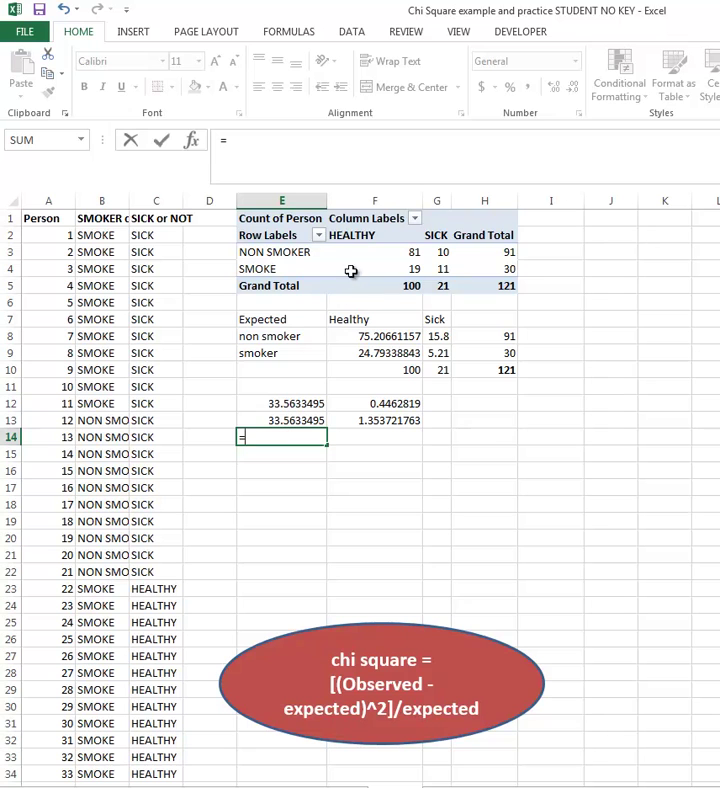
left_click(441, 255)
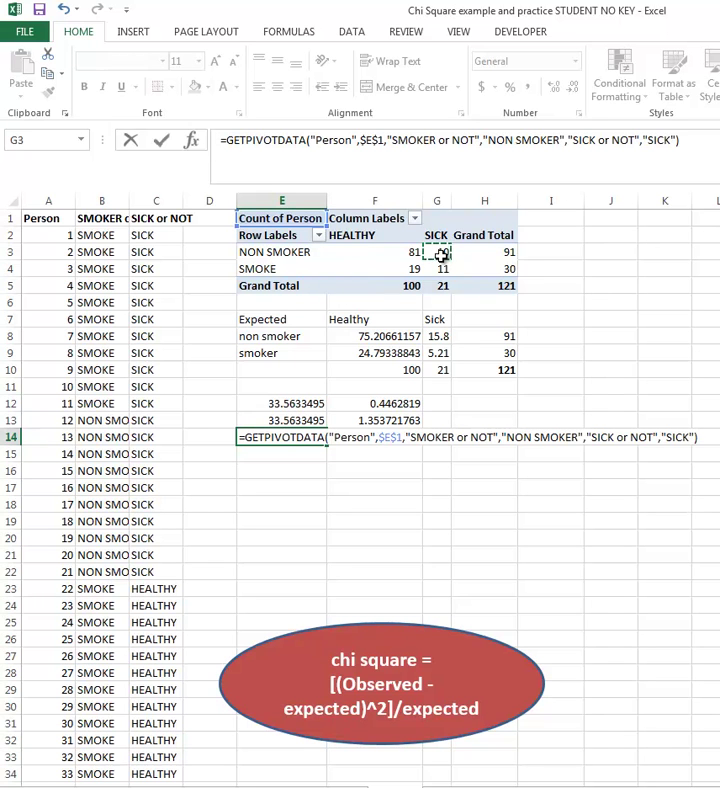
type("-")
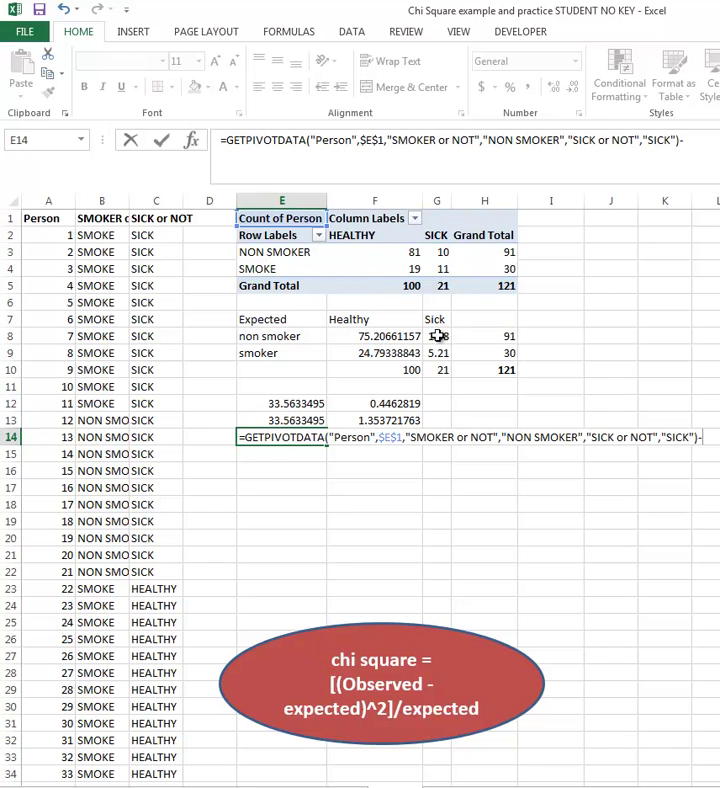
left_click(437, 336)
type(")")
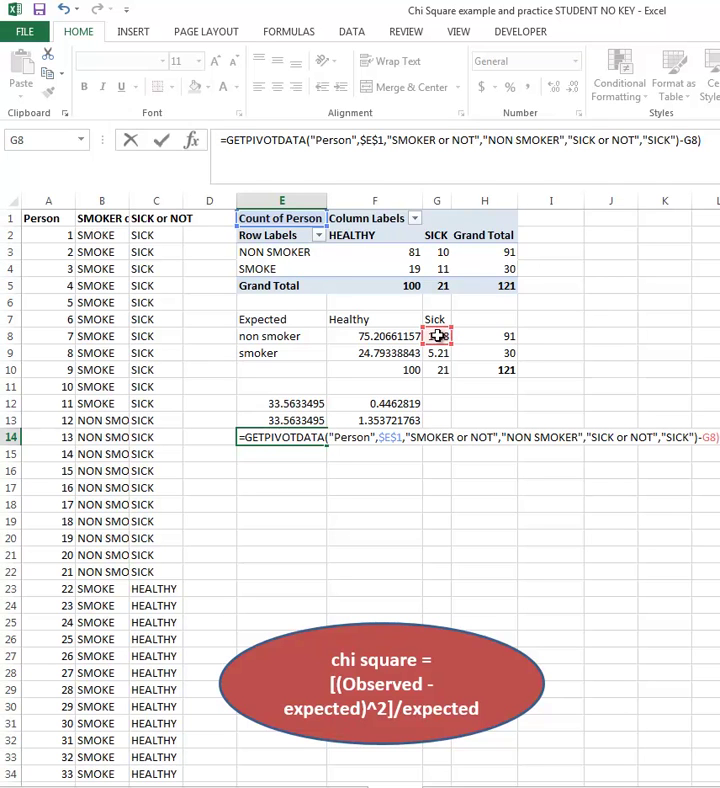
type("^2")
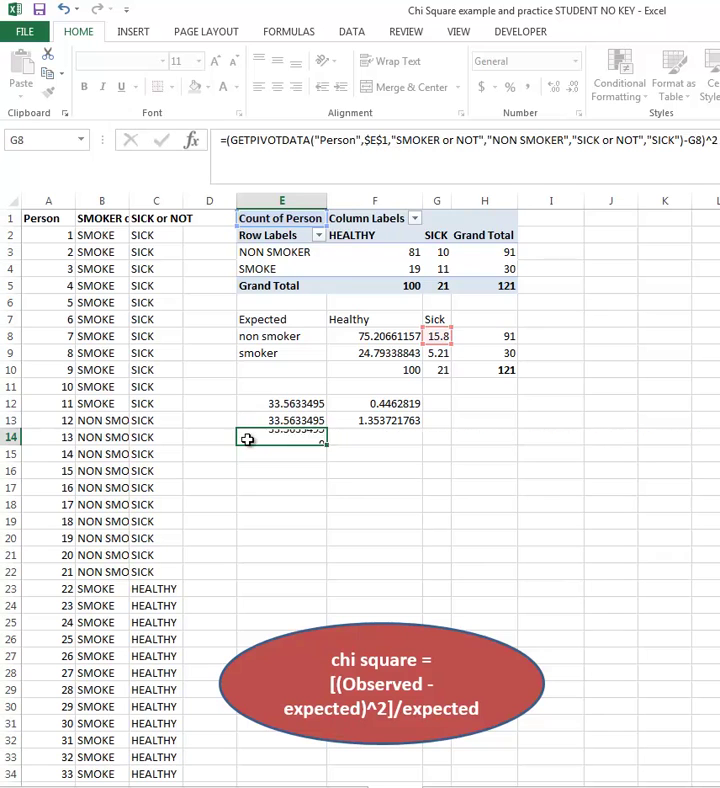
key("Return")
Step: Divide E14 by the expected non-smoker-sick count G8 in F14, giving 2.125151904
left_click(353, 449)
left_click(354, 440)
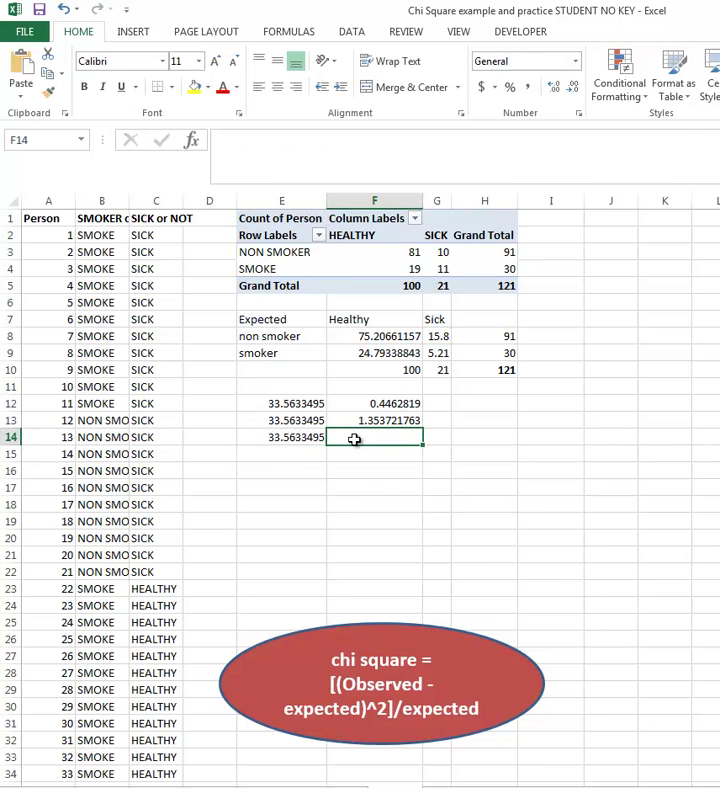
key("alt")
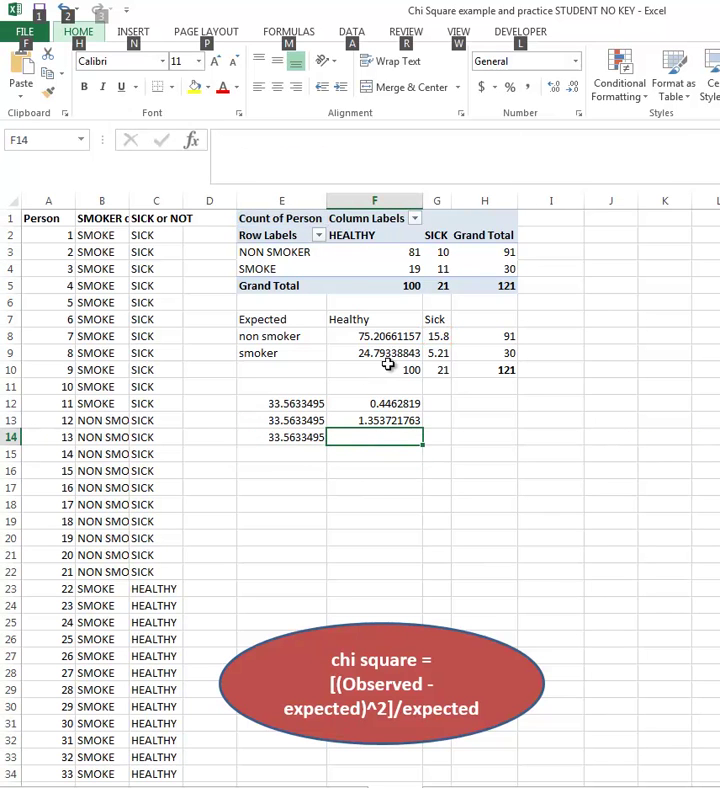
left_click(437, 337)
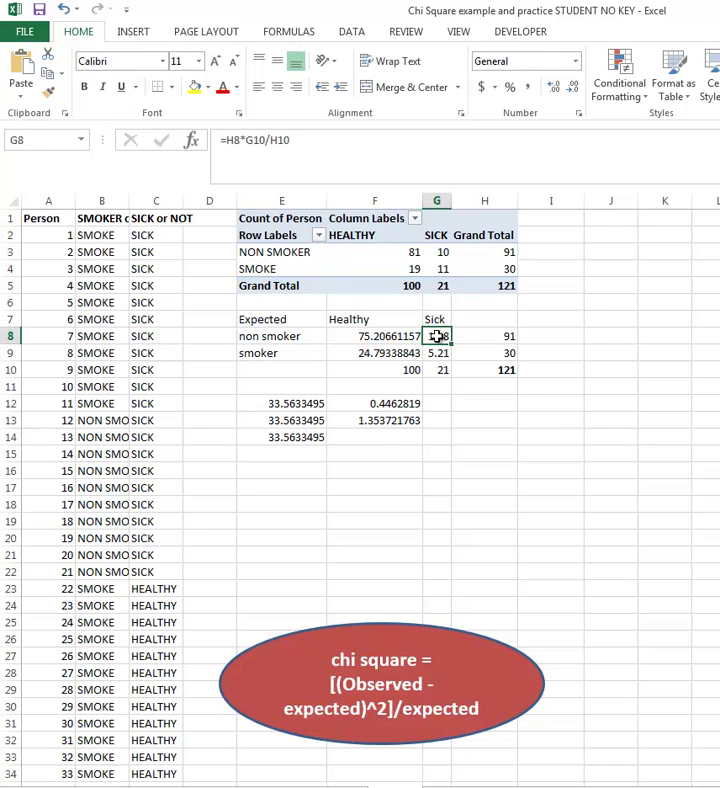
left_click(376, 434)
type("=")
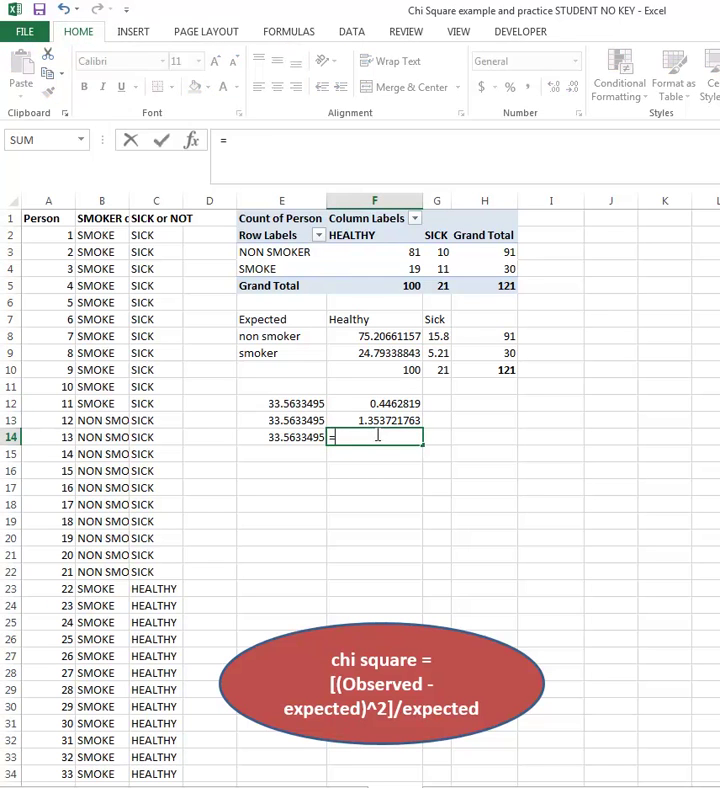
left_click(305, 440)
type("/")
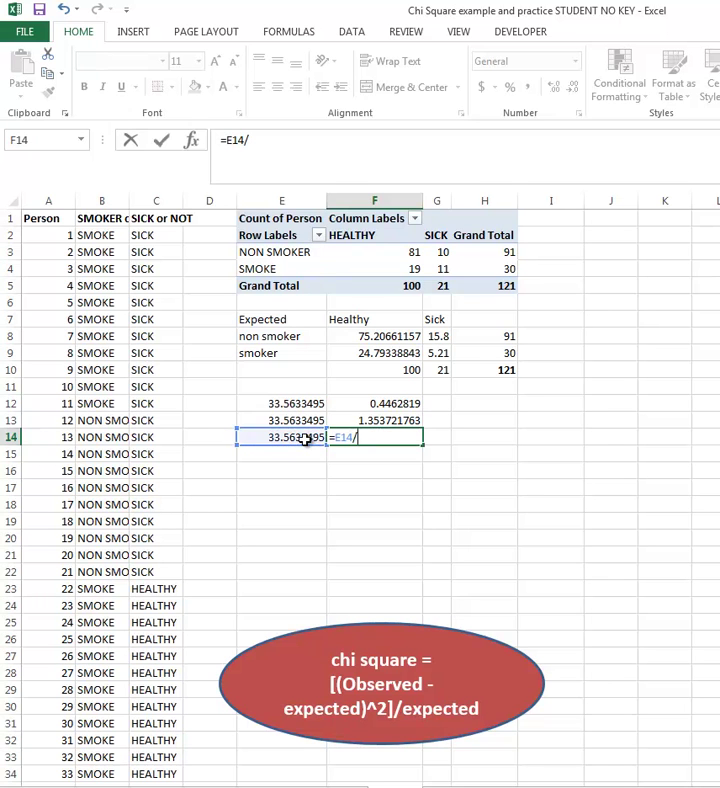
left_click(442, 340)
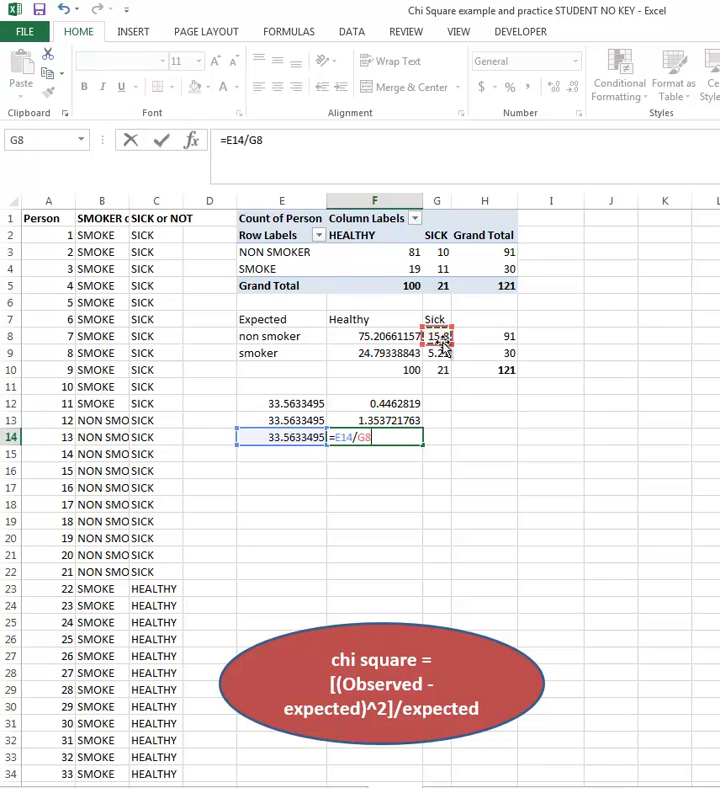
key("Return")
left_click(299, 451)
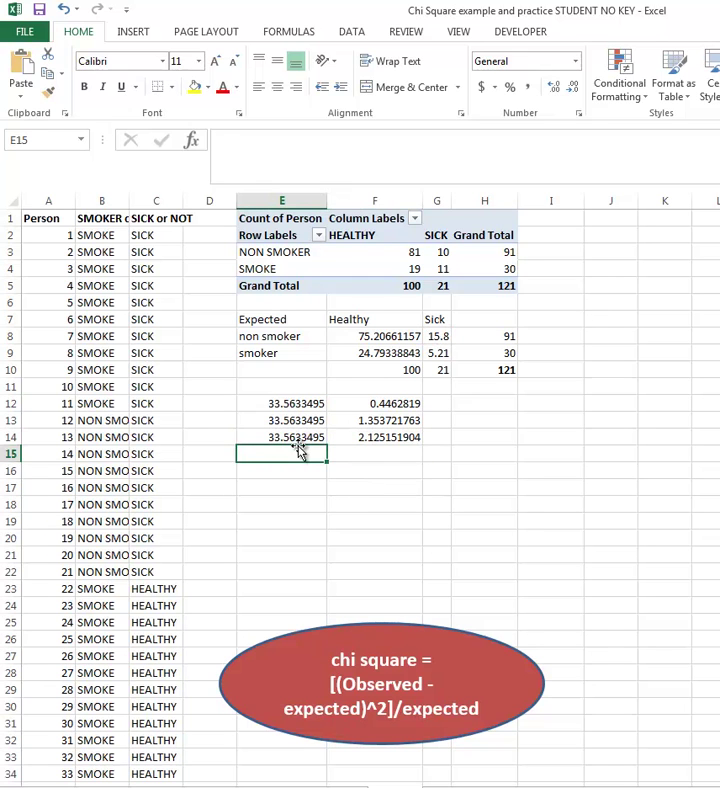
Step: Enter the smoker-sick squared difference (observed 11 minus G9, squared) in E15, giving 33.5633495
type("=")
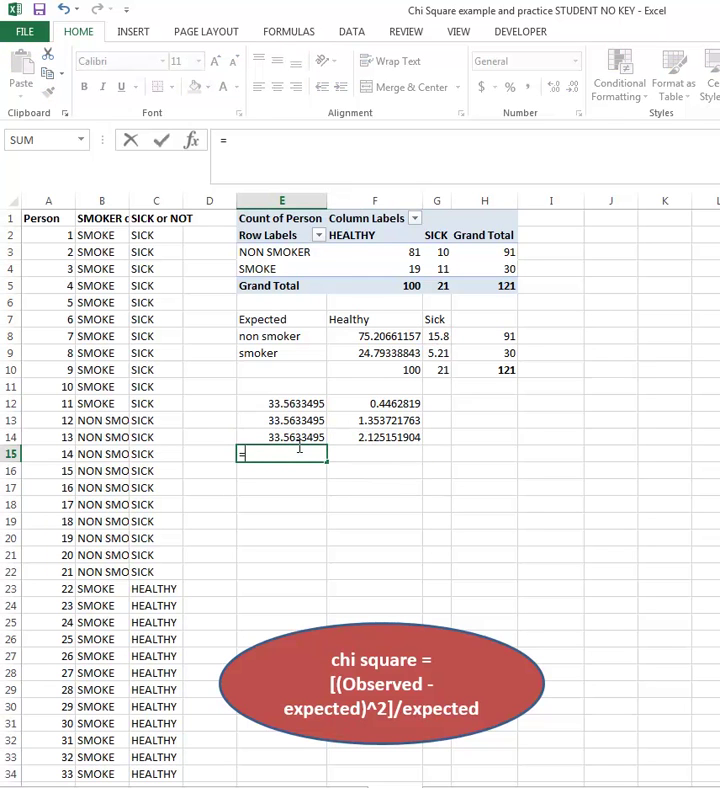
type("(")
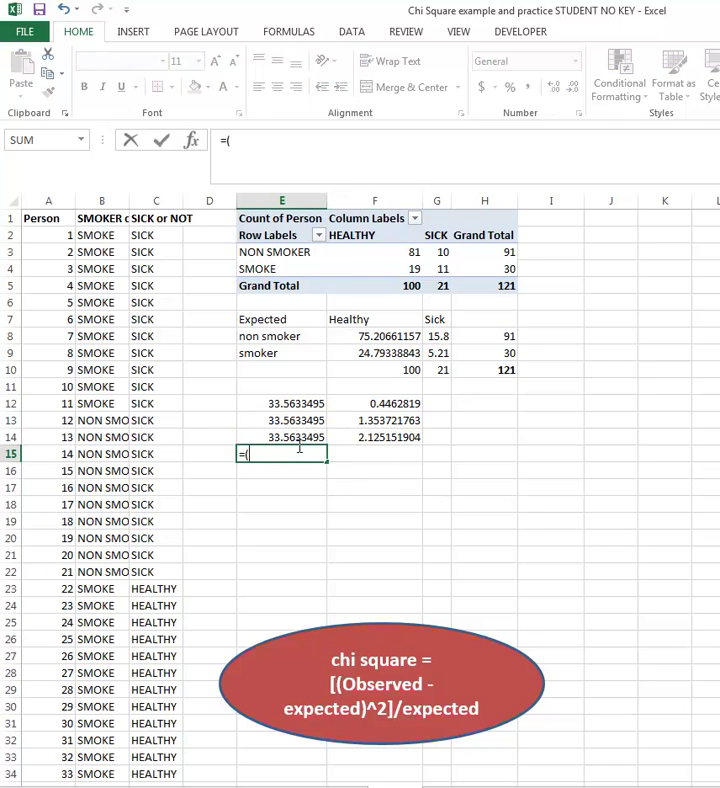
left_click(445, 270)
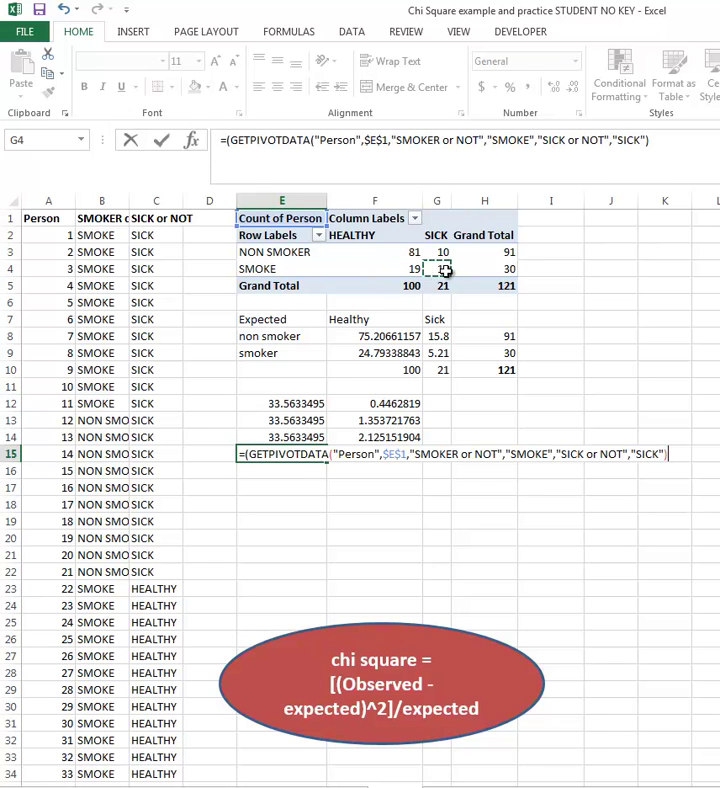
type("-")
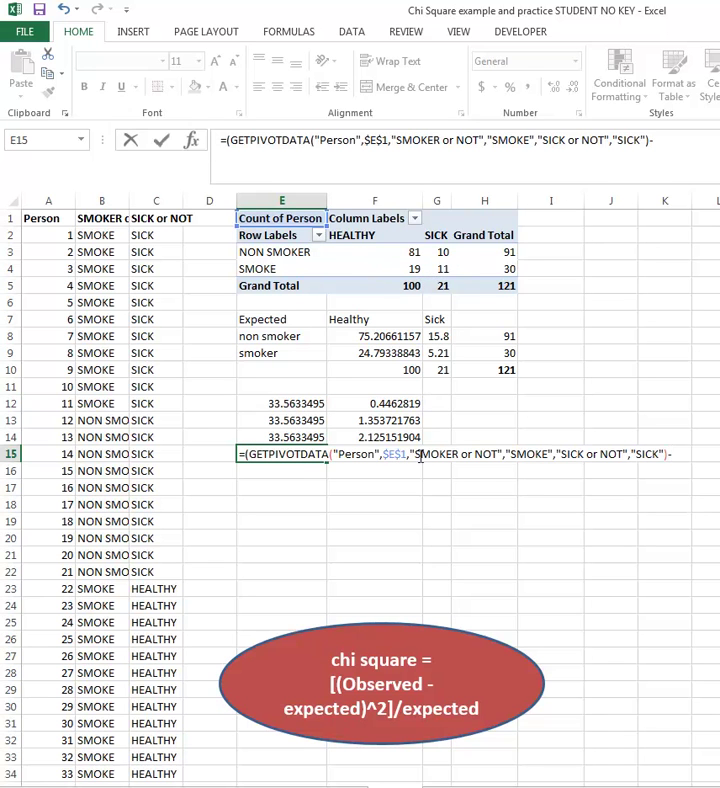
left_click(437, 353)
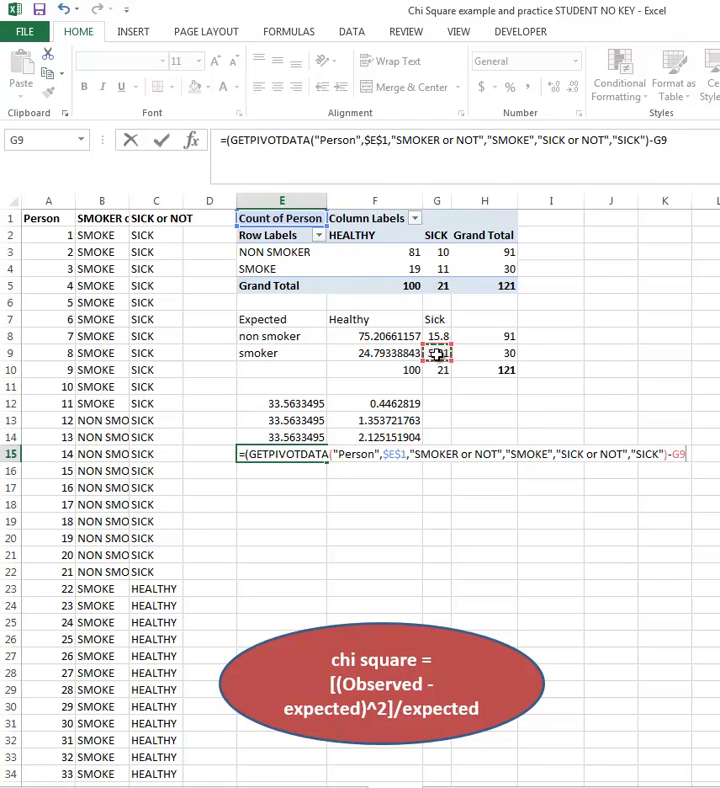
type(")^2")
key("Return")
Step: Divide E15 by the expected count G9 in F15, giving 6.44629411
left_click(375, 458)
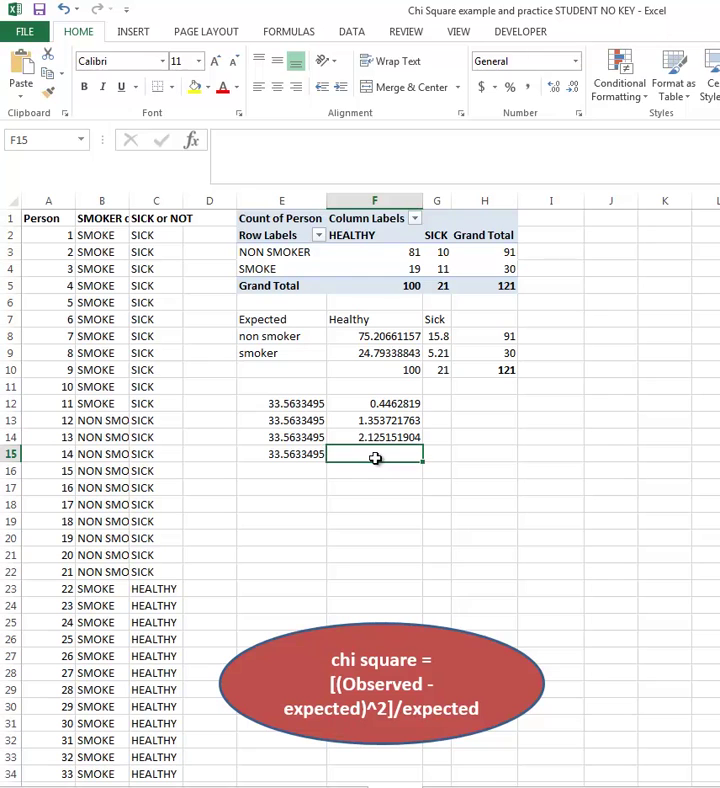
type("=")
left_click(312, 455)
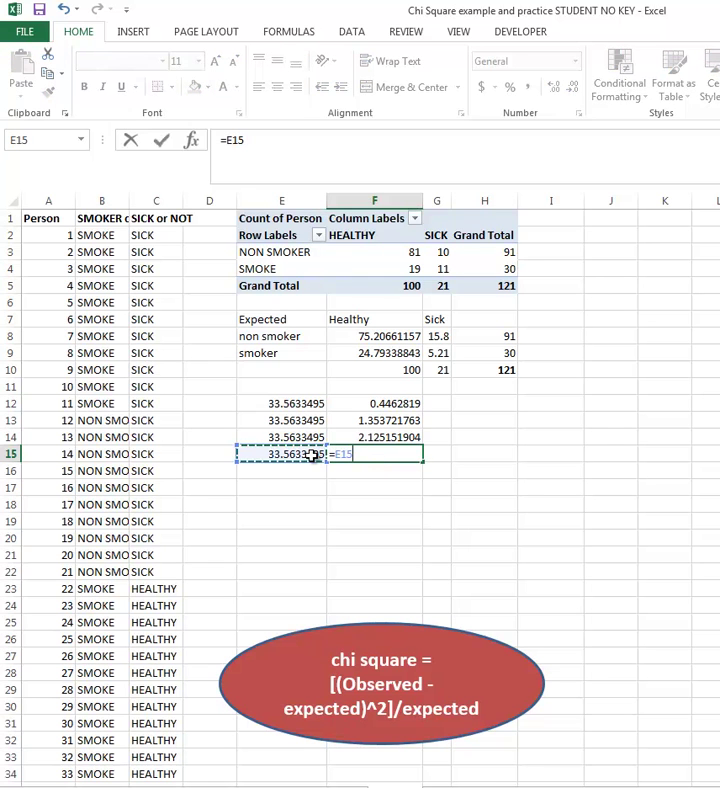
type("/")
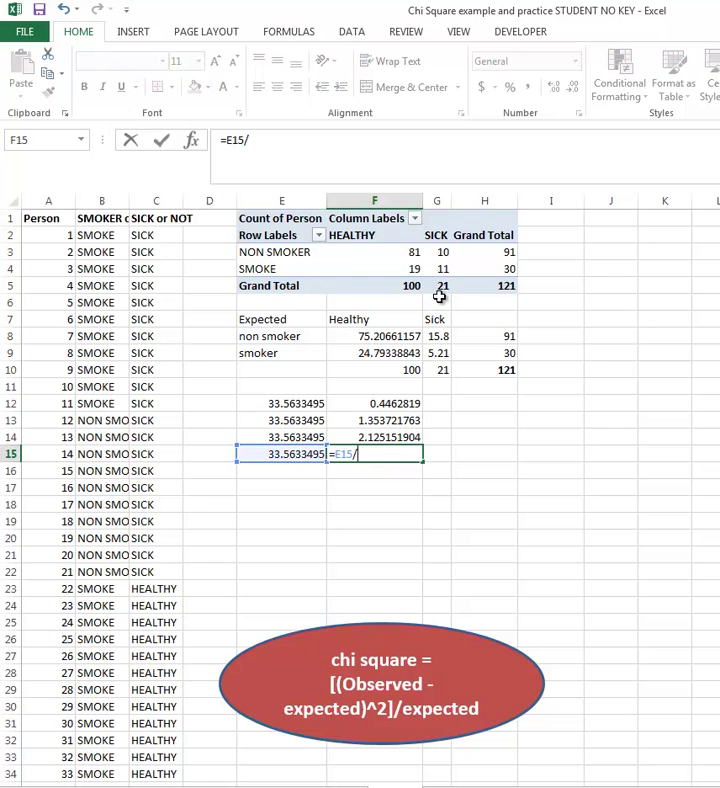
left_click(438, 354)
key("Return")
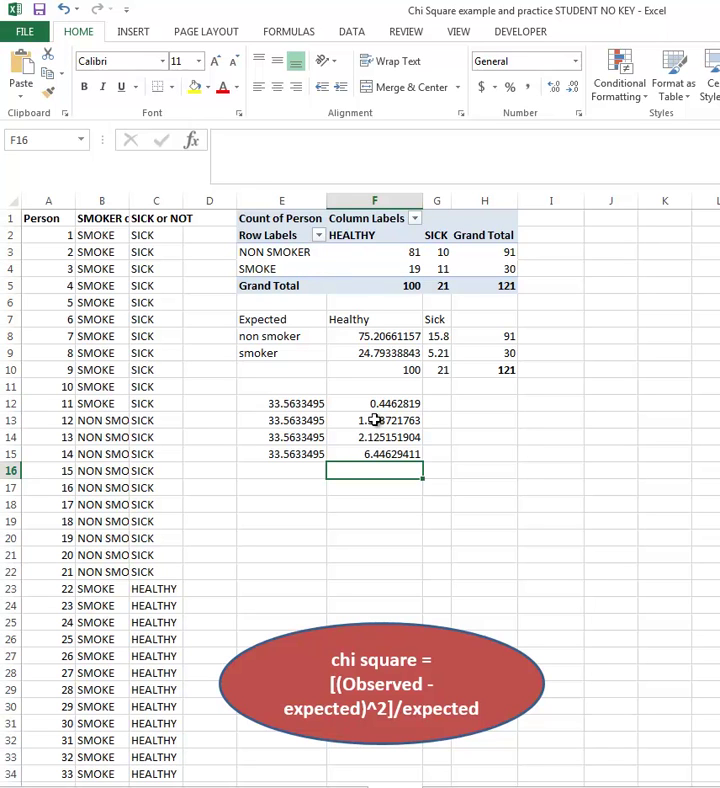
Step: Enter =SUM(F12:F15) in F16 for a chi-square statistic of 10.37144968
type("=")
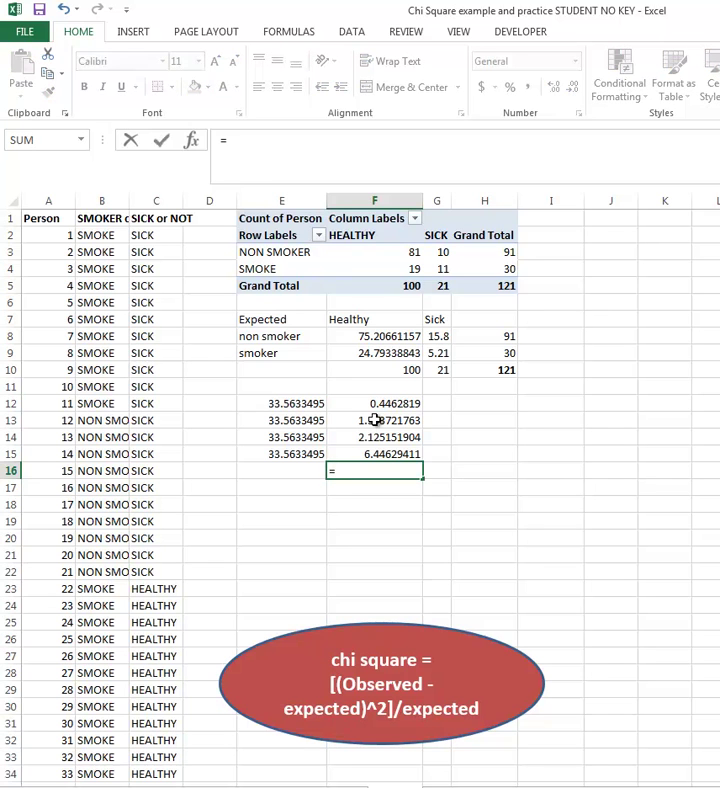
type("SUM(")
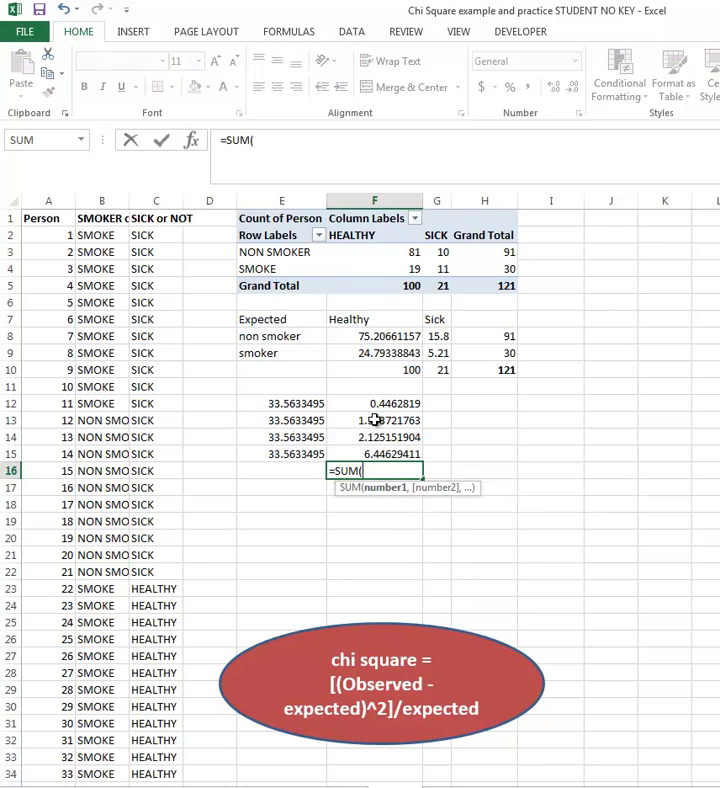
left_click_drag(382, 403, 384, 452)
key("Return")
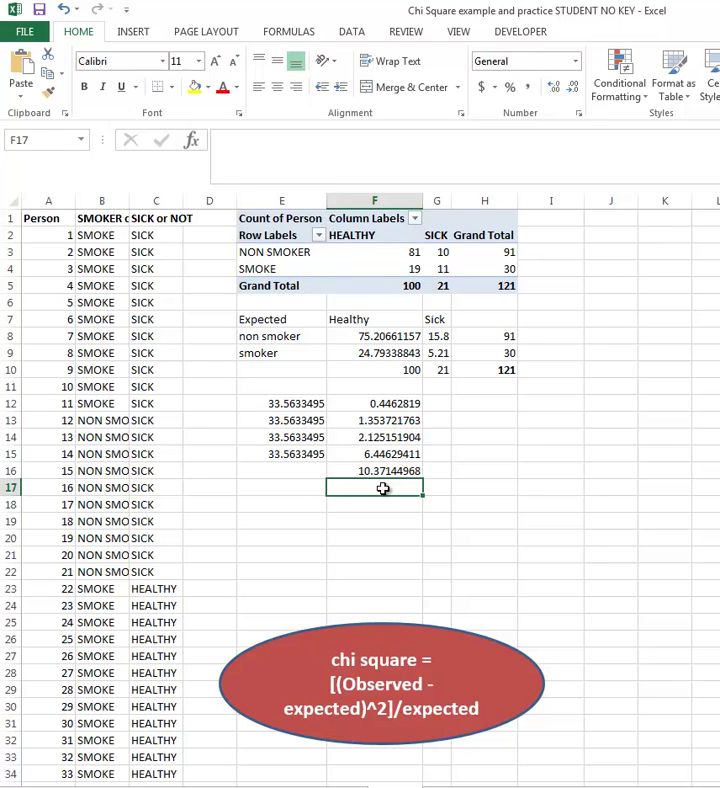
left_click(287, 487)
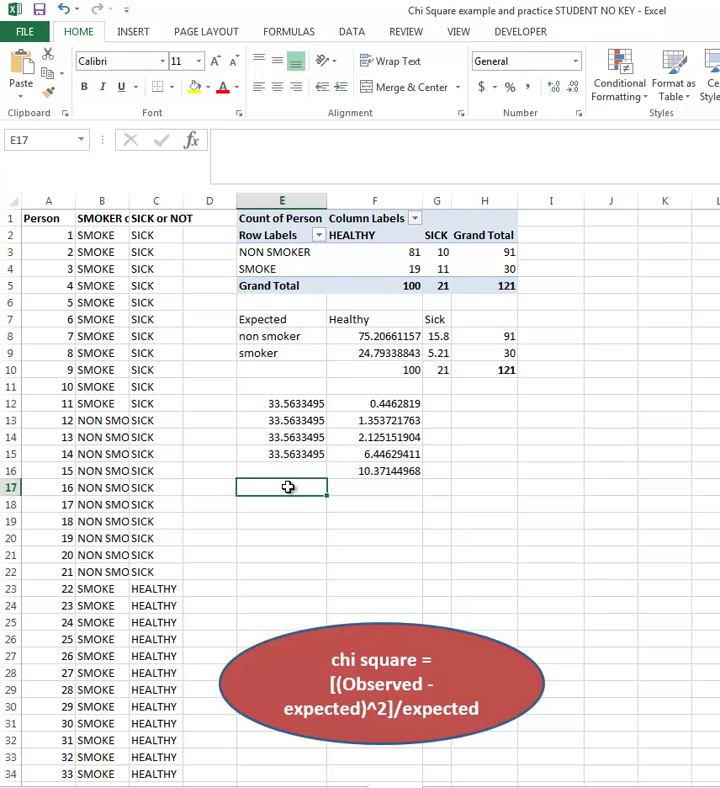
Step: Enter =CHISQ.DIST.RT(F16,1) in F17, returning a p-value of 0.00127979
key("Right")
type("=chi")
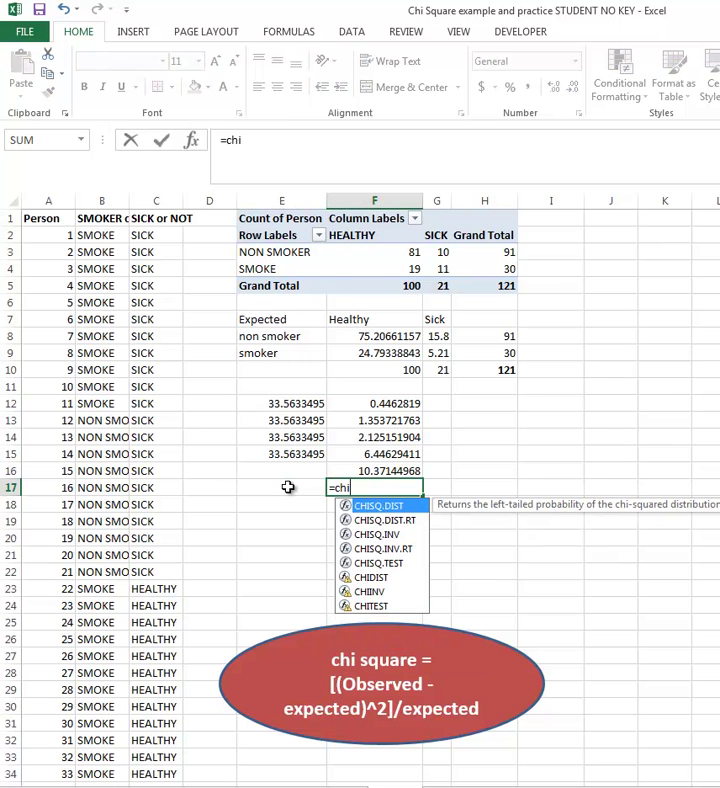
type("sq.d")
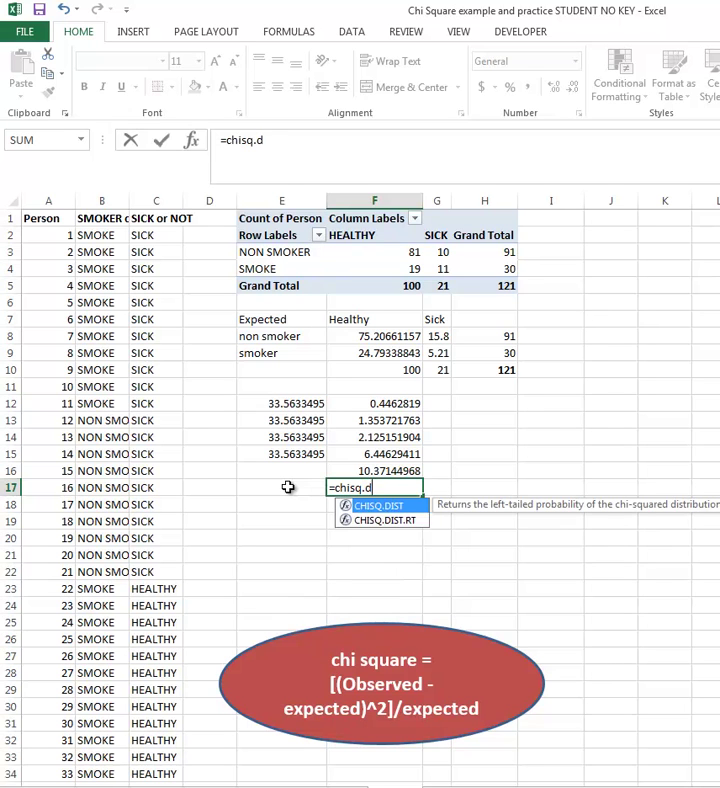
type("ist.rt(")
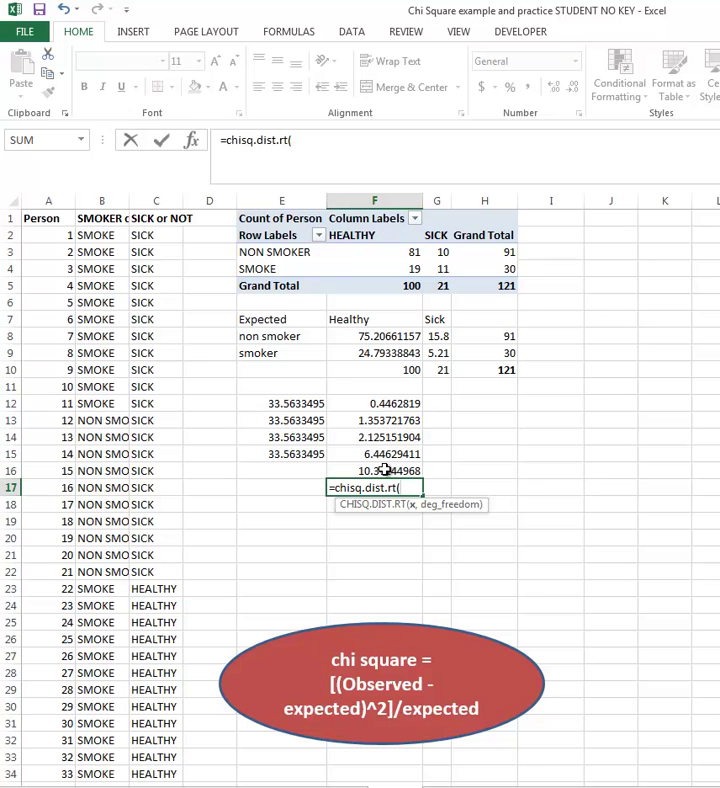
left_click(385, 470)
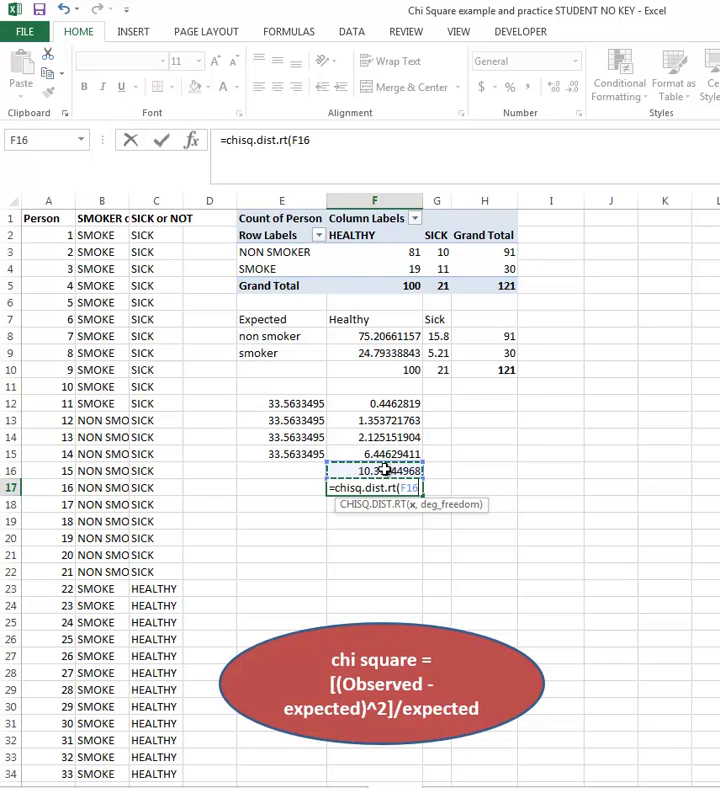
type(",")
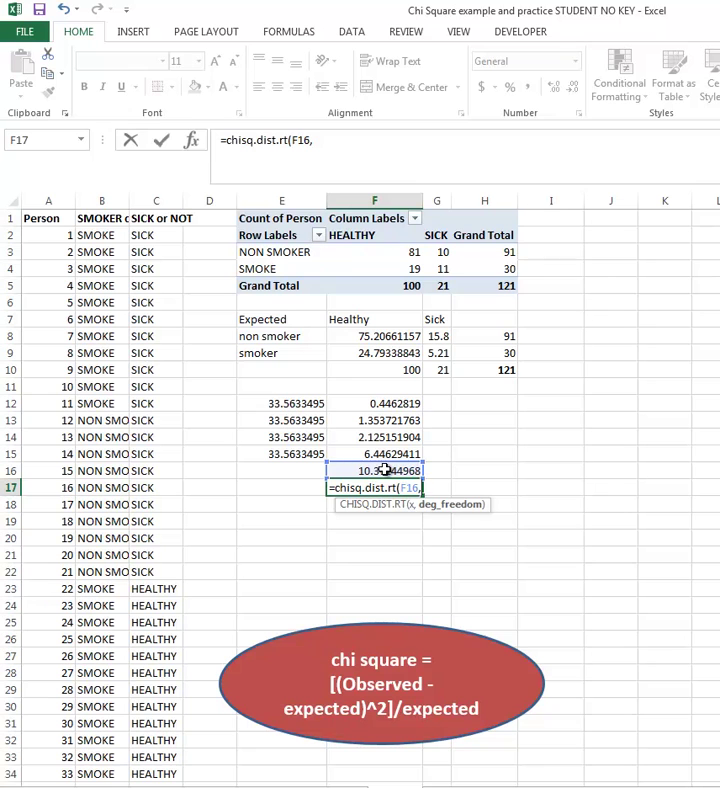
type("1)")
key("Return")
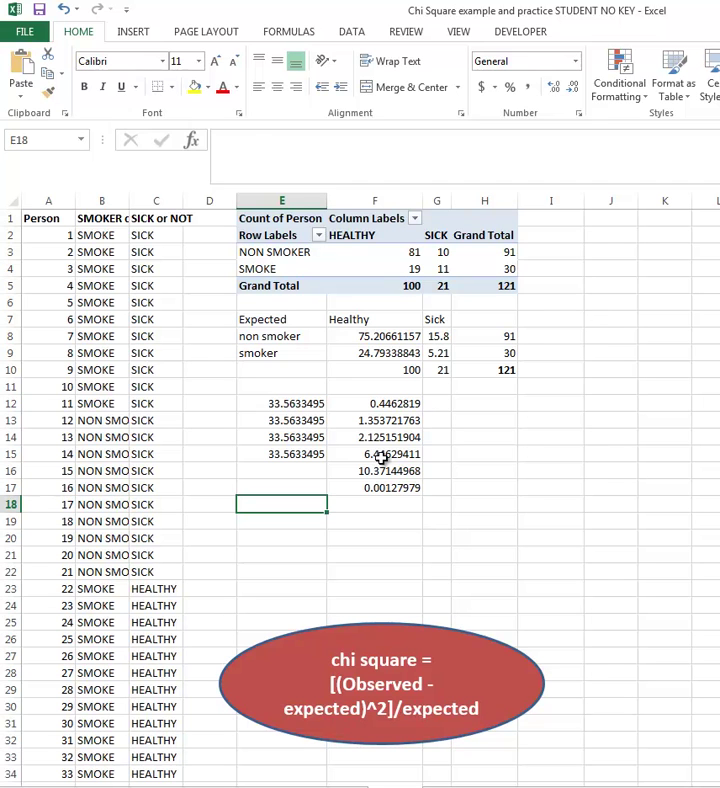
left_click(381, 457)
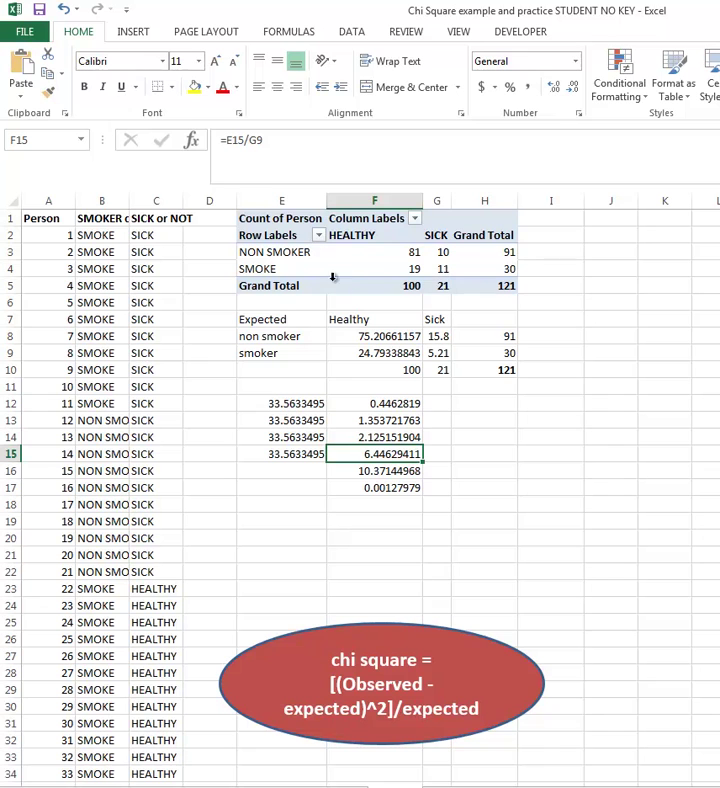
mouse_move(442, 270)
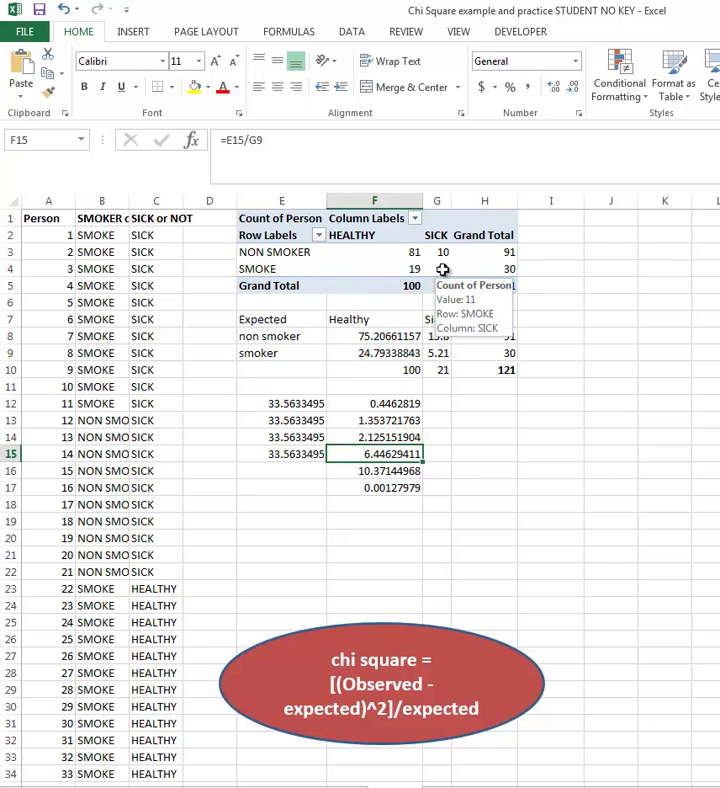
left_click(437, 355)
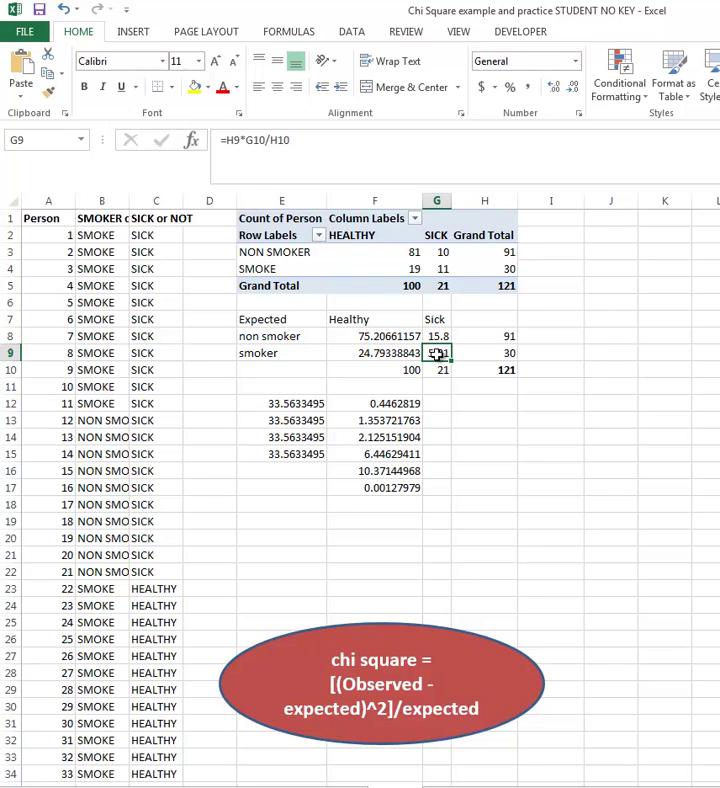
left_click(314, 517)
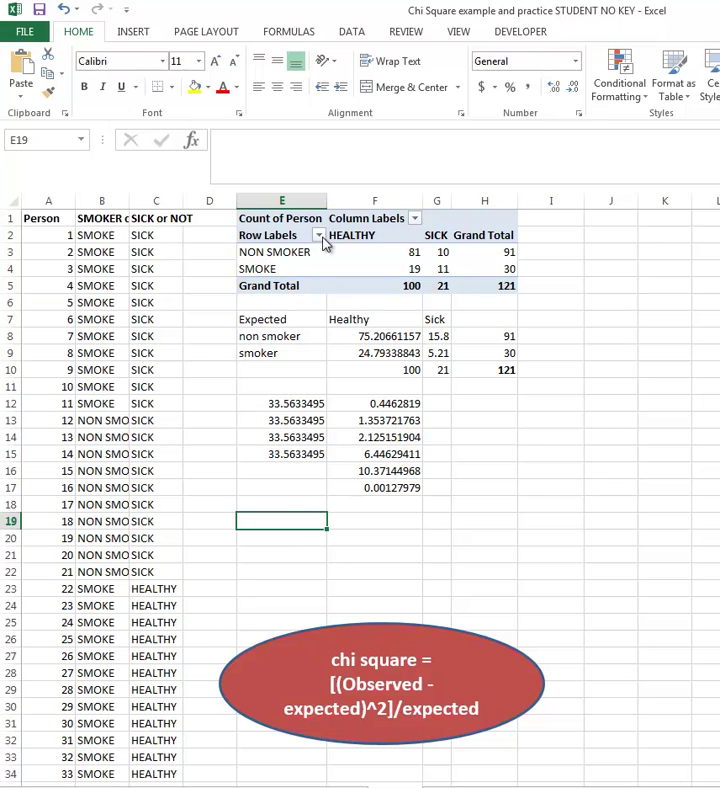
Step: Enter =CHISQ.TEST(F3:G4,F8:G9) in E19, returning 0.00127979 to match F17
mouse_move(425, 248)
key("F2")
type("=chi")
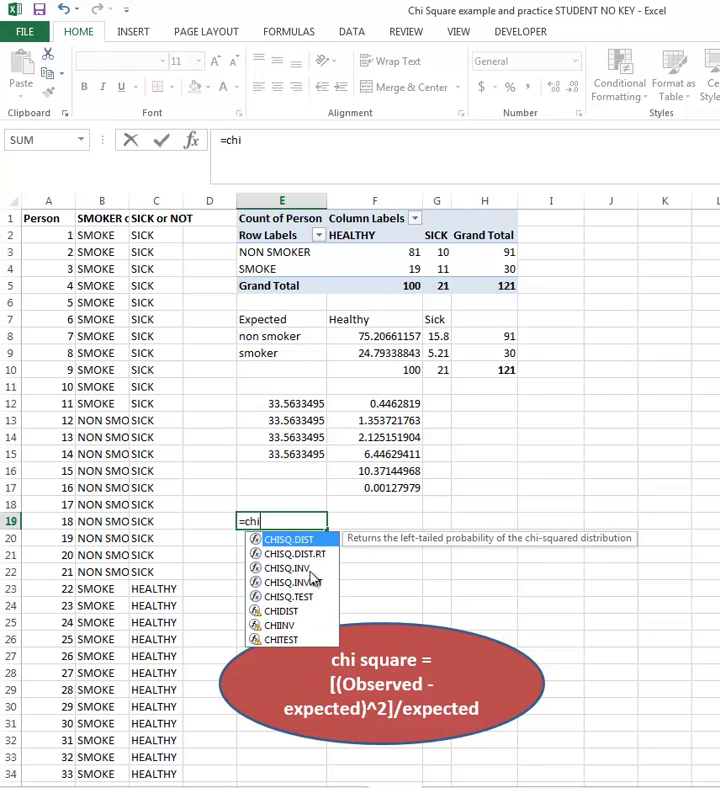
type("sq")
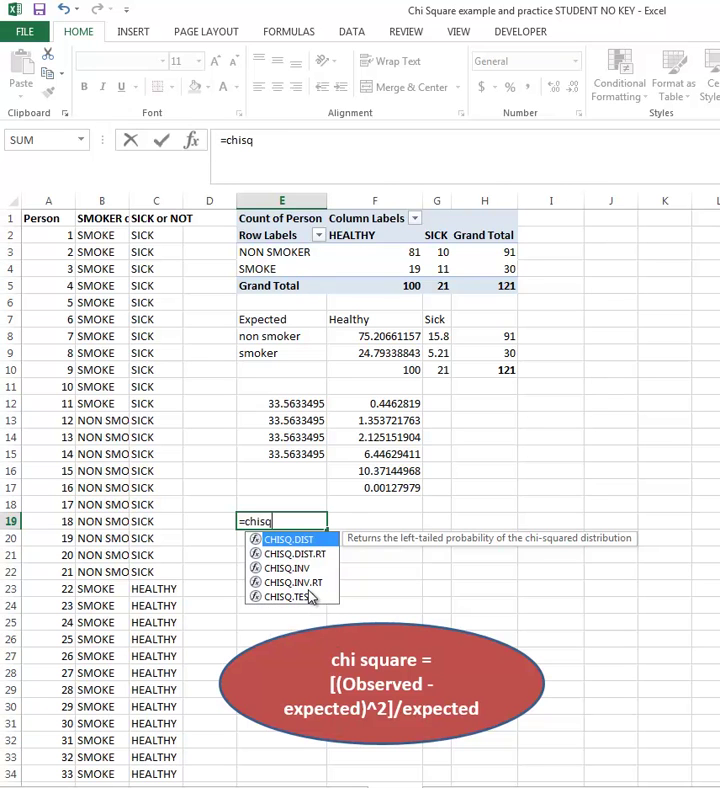
type(".test(")
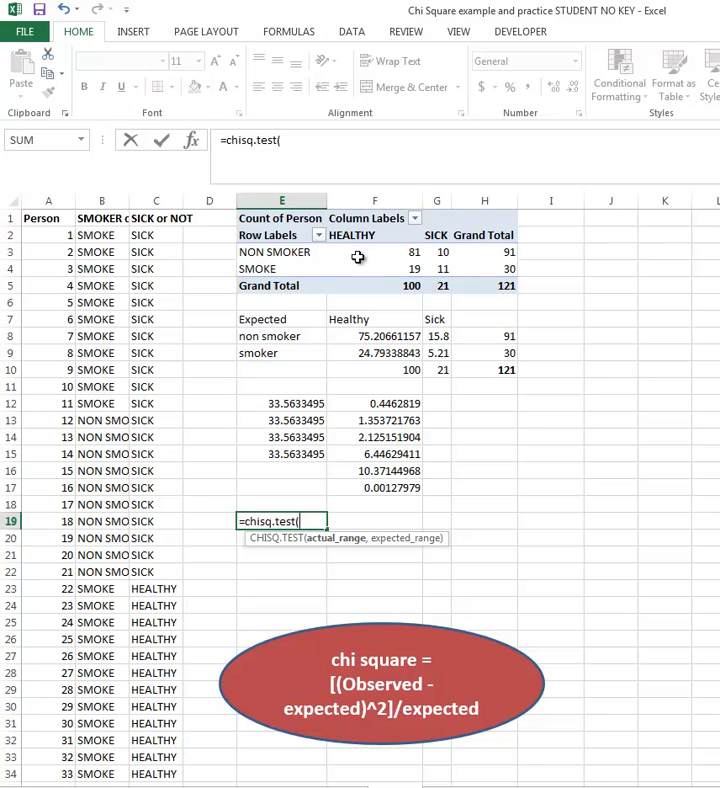
left_click_drag(379, 259, 435, 270)
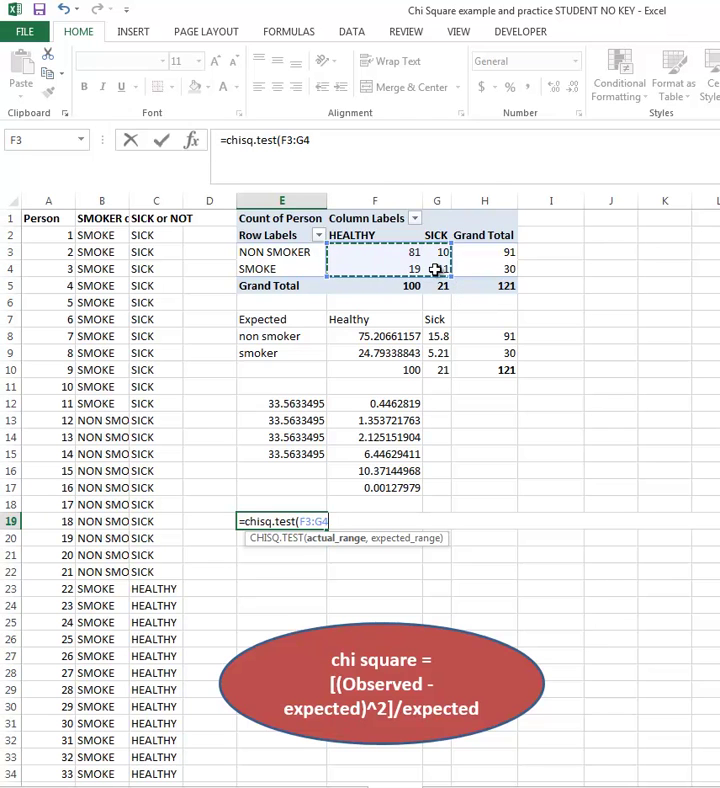
type(",")
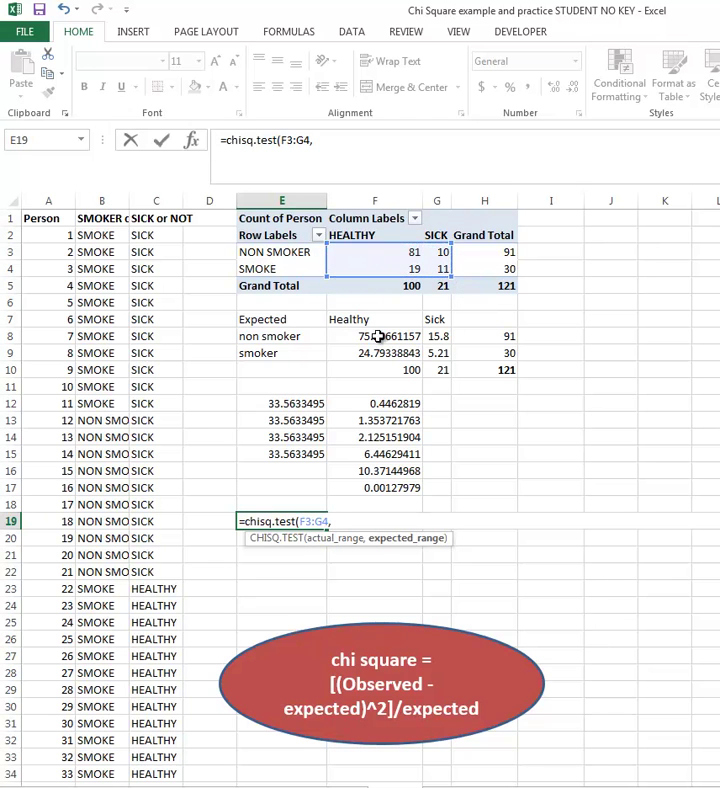
left_click_drag(375, 336, 432, 355)
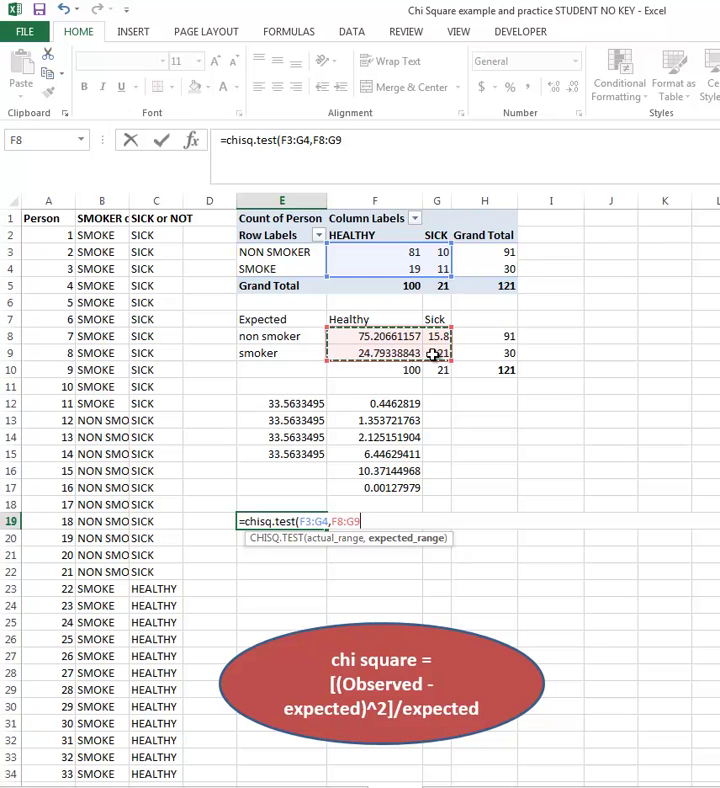
key("Return")
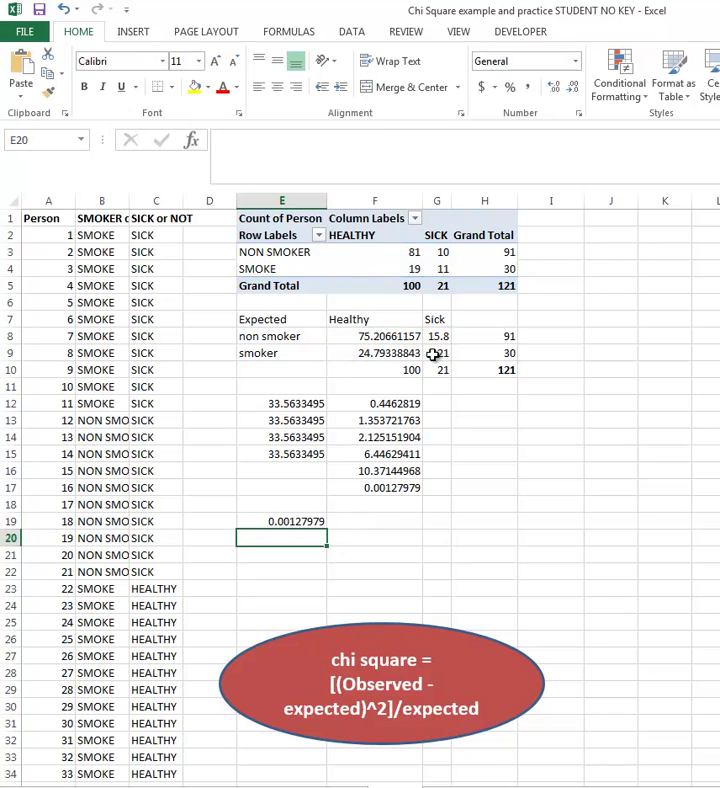
left_click(334, 525)
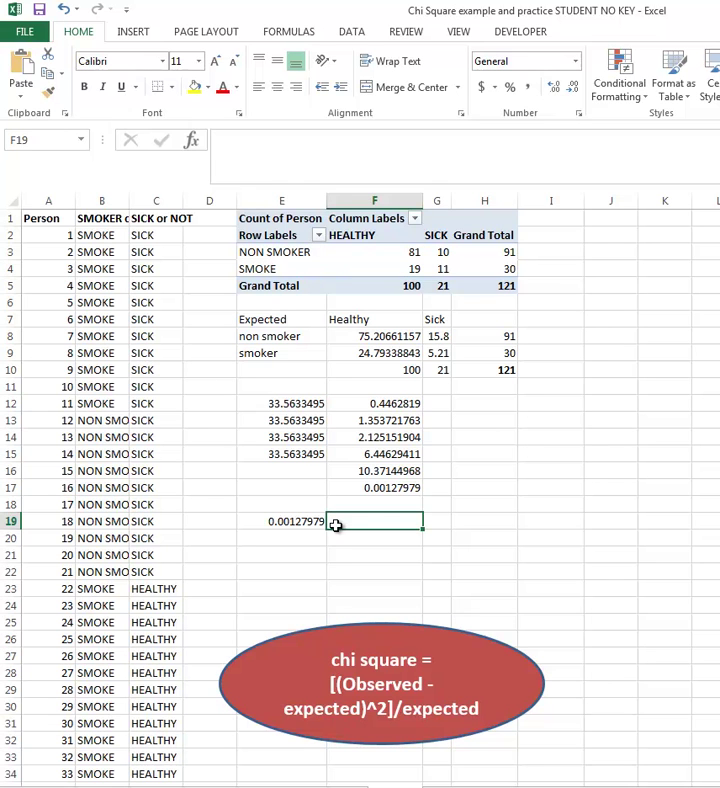
left_click(440, 355)
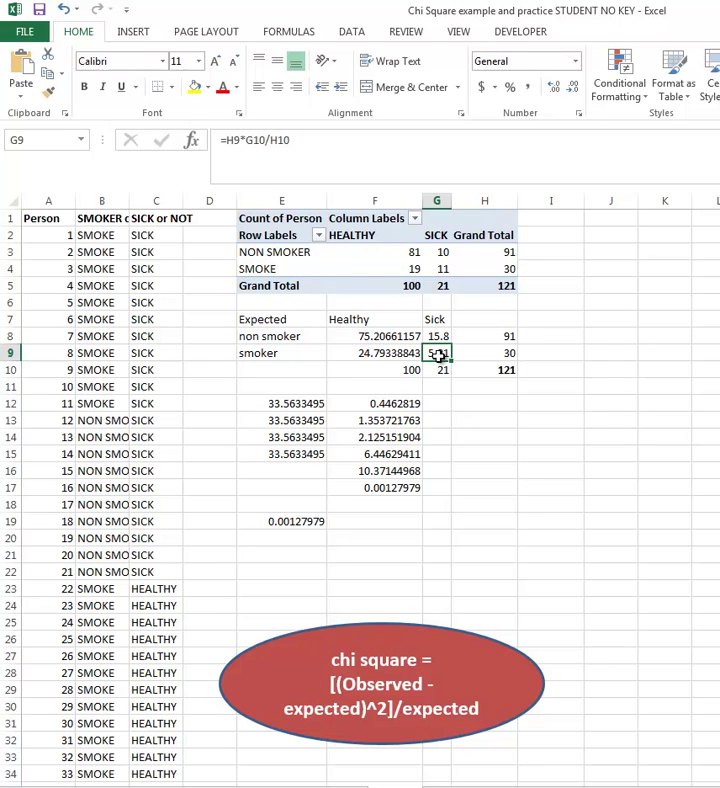